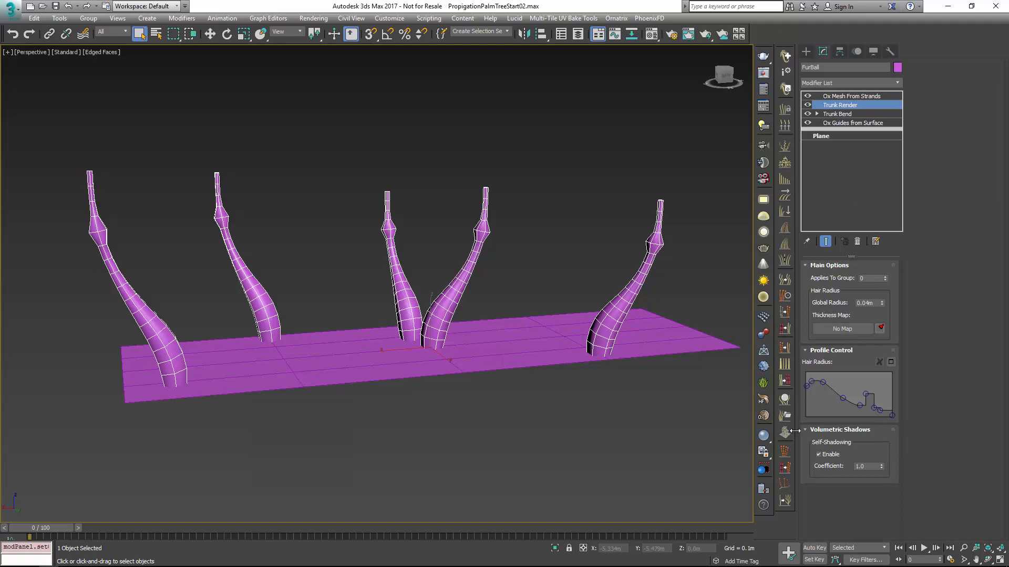
Add an Ox Strand Propagation modifier above Trunk Render and turn off the end result so only the bare strands show
{"action": "left_click", "coordinate": [784, 501]}
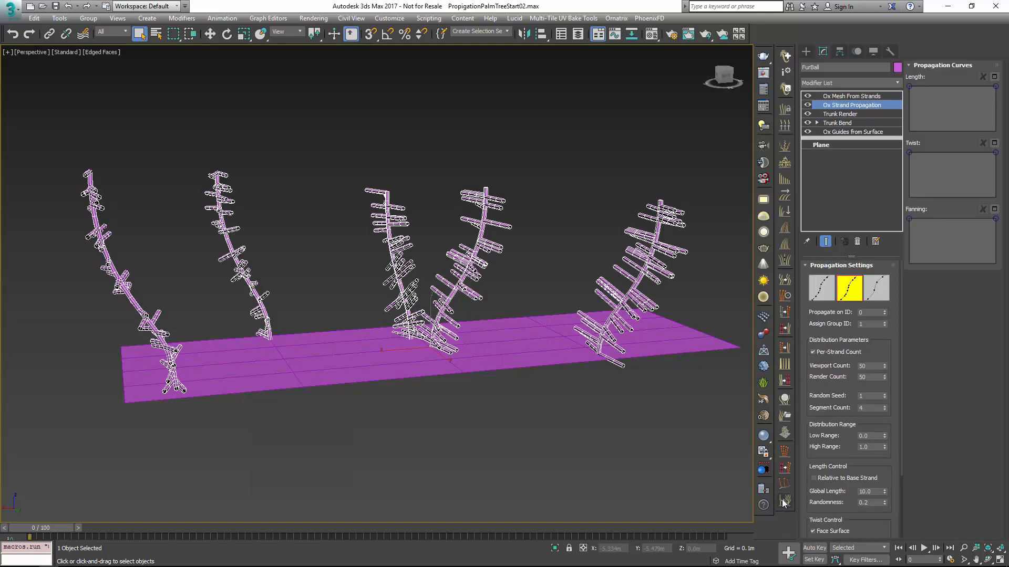
{"action": "left_click", "coordinate": [825, 242]}
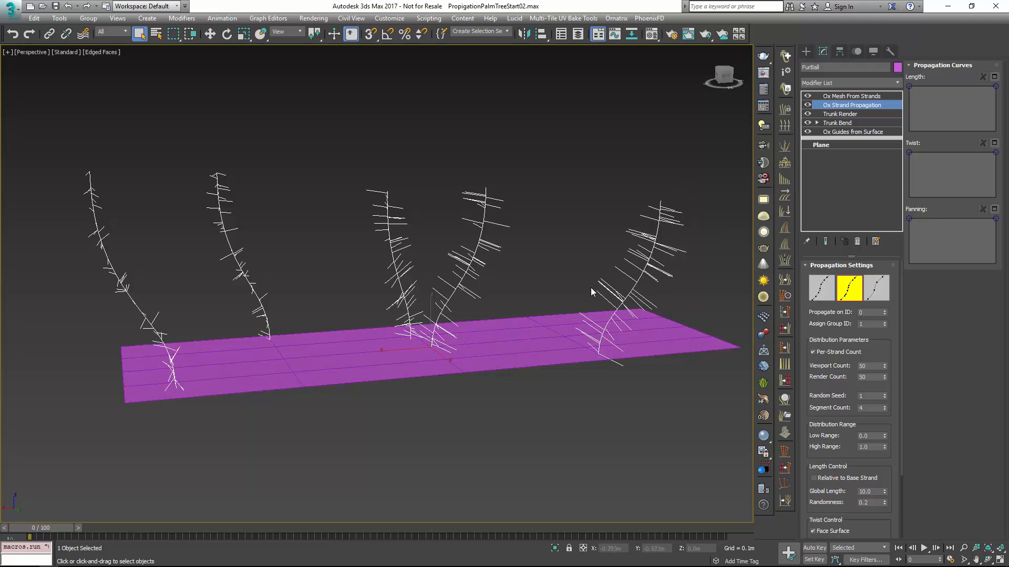
{"action": "middle_click_drag", "start_coordinate": [664, 239], "coordinate": [599, 257], "text": "alt"}
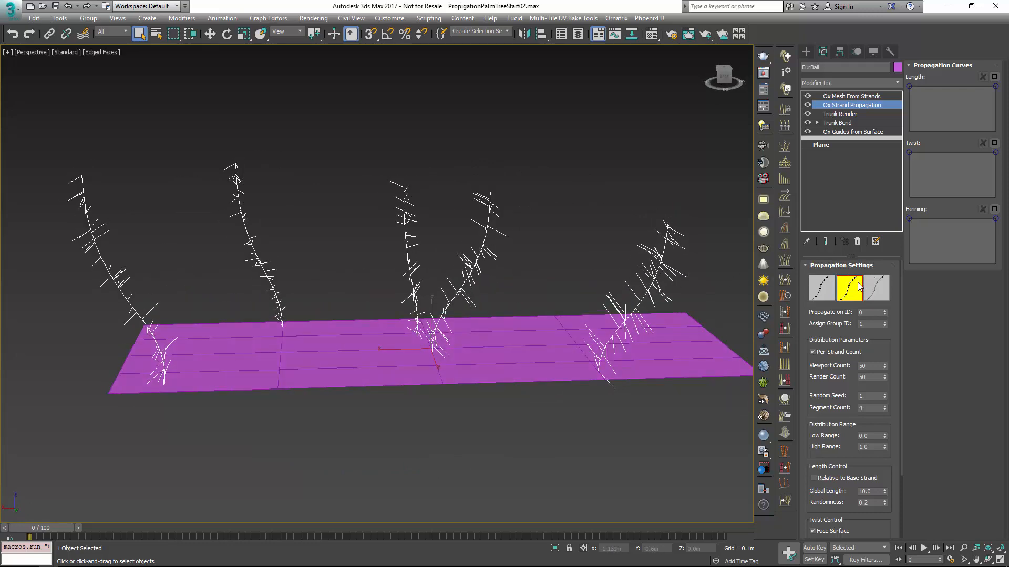
Set both the length randomness and the twist randomness of the strand propagation to 0.0
{"action": "left_click", "coordinate": [864, 312]}
{"action": "left_click", "coordinate": [866, 326]}
{"action": "left_click_drag", "start_coordinate": [850, 254], "coordinate": [851, 190]}
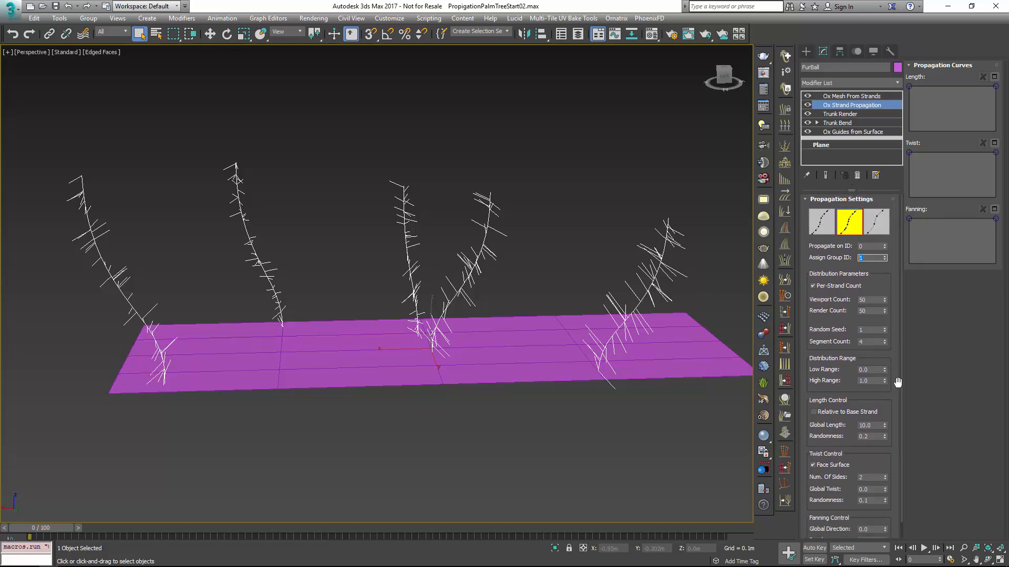
{"action": "right_click", "coordinate": [884, 439]}
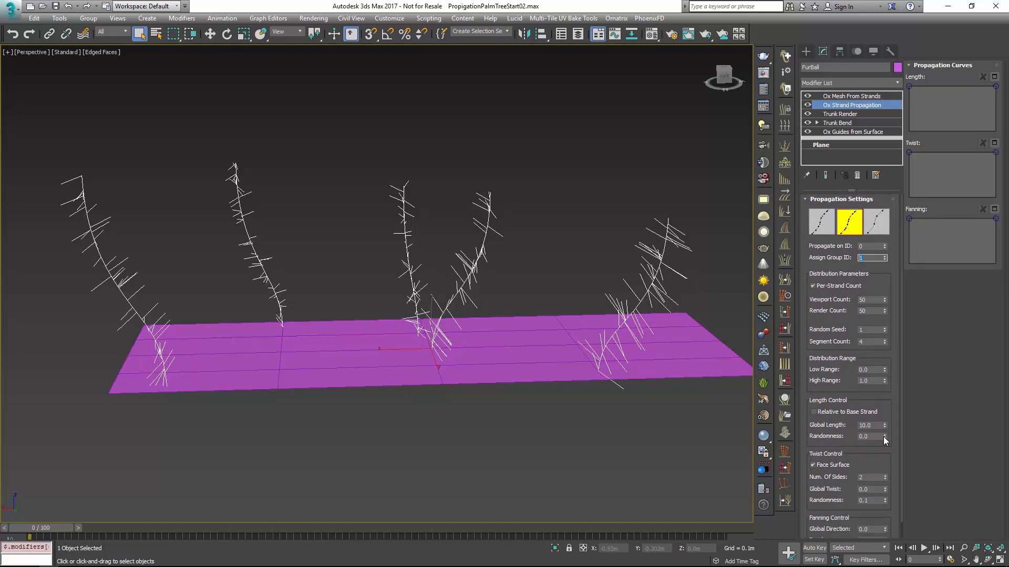
{"action": "right_click", "coordinate": [884, 500]}
{"action": "scroll", "coordinate": [812, 486], "scroll_direction": "down", "scroll_amount": 1}
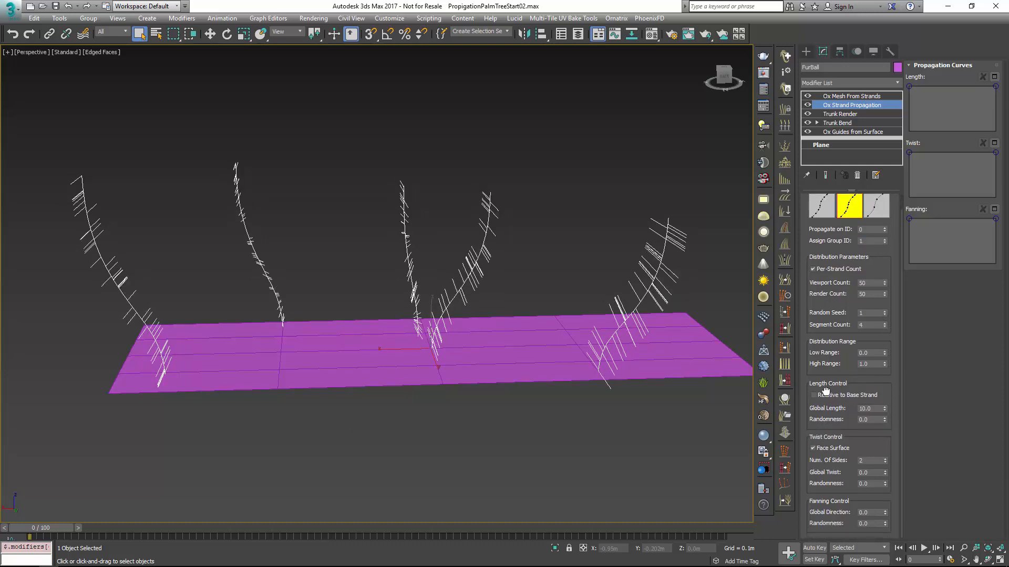
Set the propagation's viewport and render counts to 25 and raise the low distribution range to 0.81
{"action": "scroll", "coordinate": [848, 530], "scroll_direction": "up", "scroll_amount": 1}
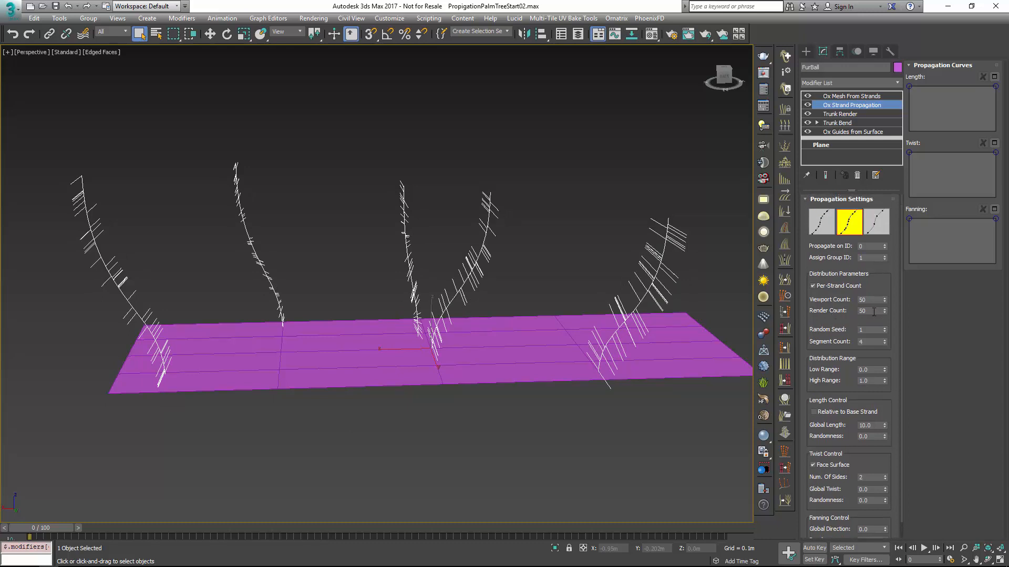
{"action": "left_click", "coordinate": [853, 300]}
{"action": "key", "text": "Tab"}
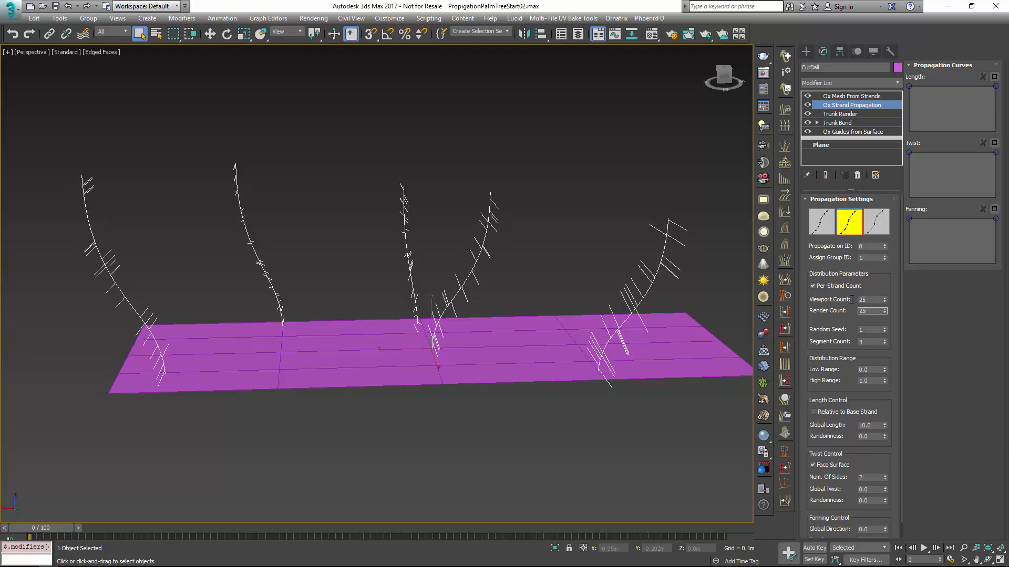
{"action": "type", "text": "25"}
{"action": "key", "text": "Return"}
{"action": "left_click_drag", "start_coordinate": [848, 375], "coordinate": [848, 358]}
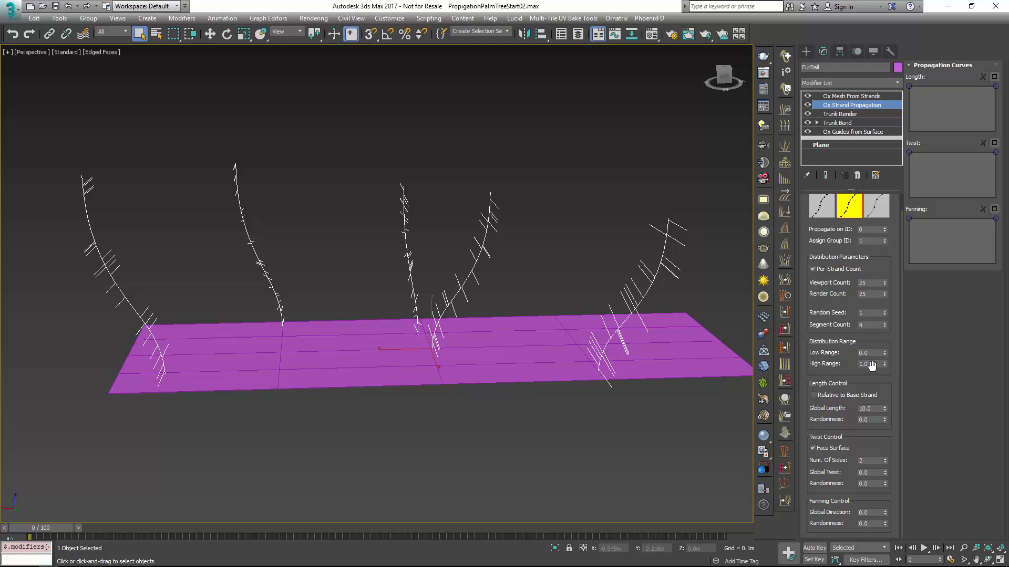
{"action": "left_click_drag", "start_coordinate": [887, 365], "coordinate": [883, 310]}
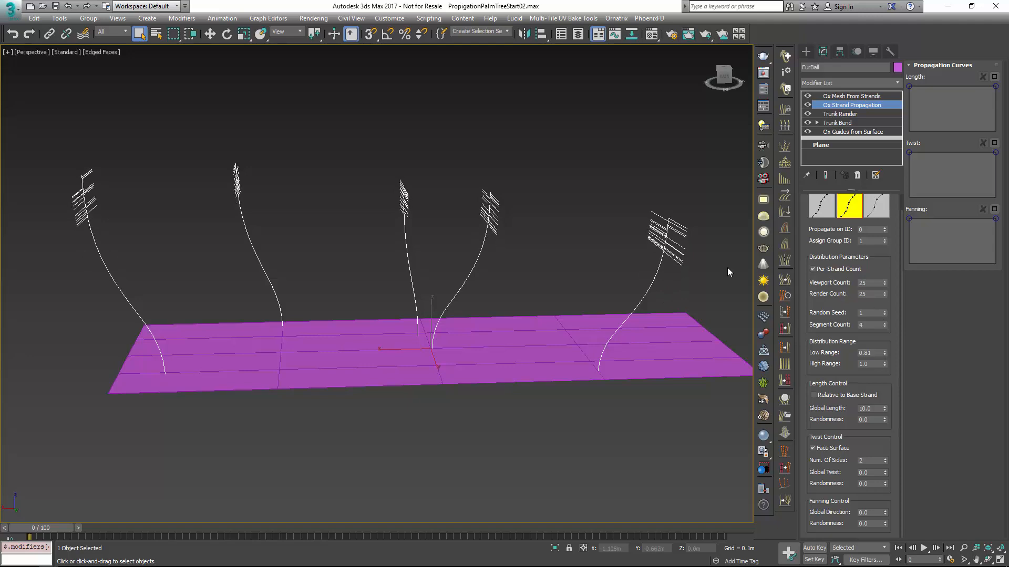
Set the number of sides in the propagation's twist control to 6
{"action": "middle_click_drag", "start_coordinate": [701, 269], "coordinate": [704, 316], "text": "alt"}
{"action": "middle_click_drag", "start_coordinate": [664, 222], "coordinate": [624, 234], "text": "alt"}
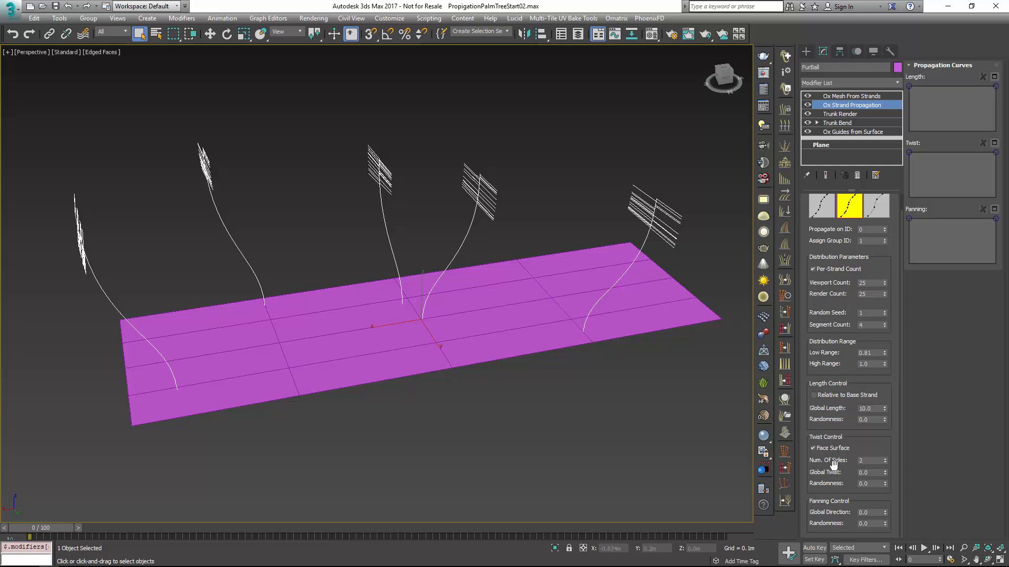
{"action": "left_click", "coordinate": [872, 460]}
{"action": "left_click", "coordinate": [885, 459]}
{"action": "left_click", "coordinate": [885, 459]}
{"action": "left_click", "coordinate": [884, 458]}
{"action": "left_click", "coordinate": [885, 458]}
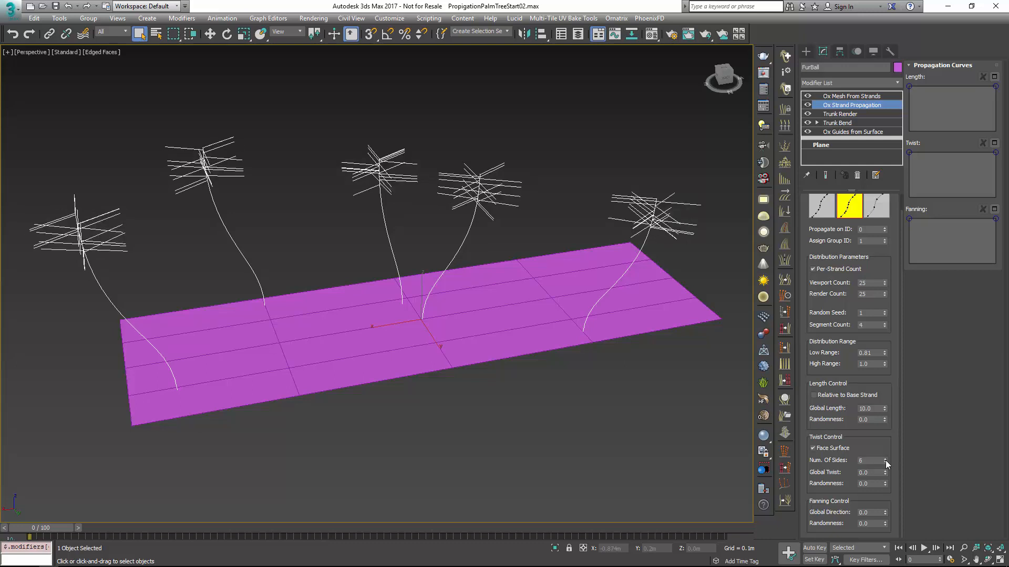
Make the propagated strand length relative to the base strand and set the global length to 0.76
{"action": "middle_click_drag", "start_coordinate": [668, 333], "coordinate": [663, 285], "text": "alt"}
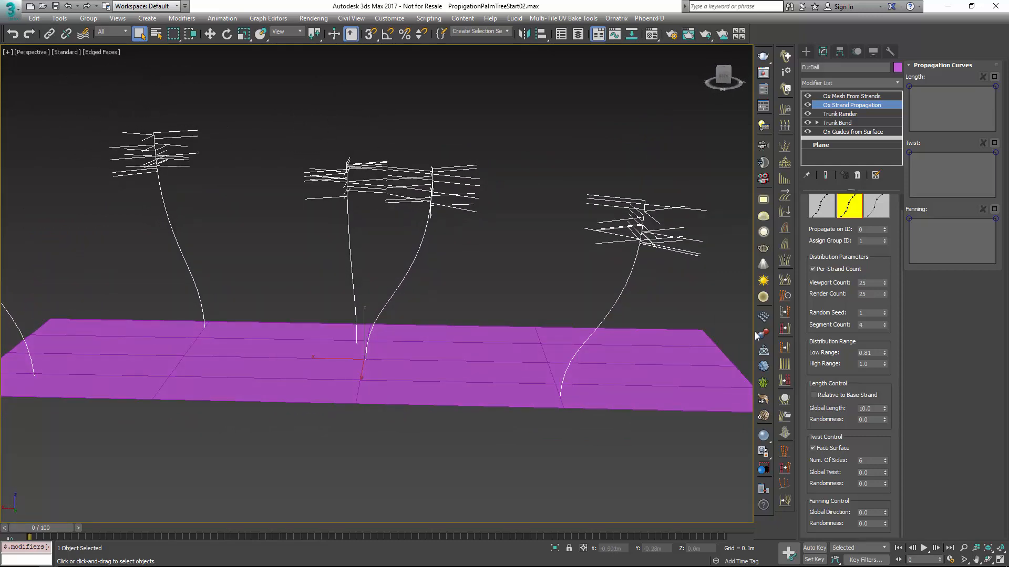
{"action": "left_click", "coordinate": [828, 395]}
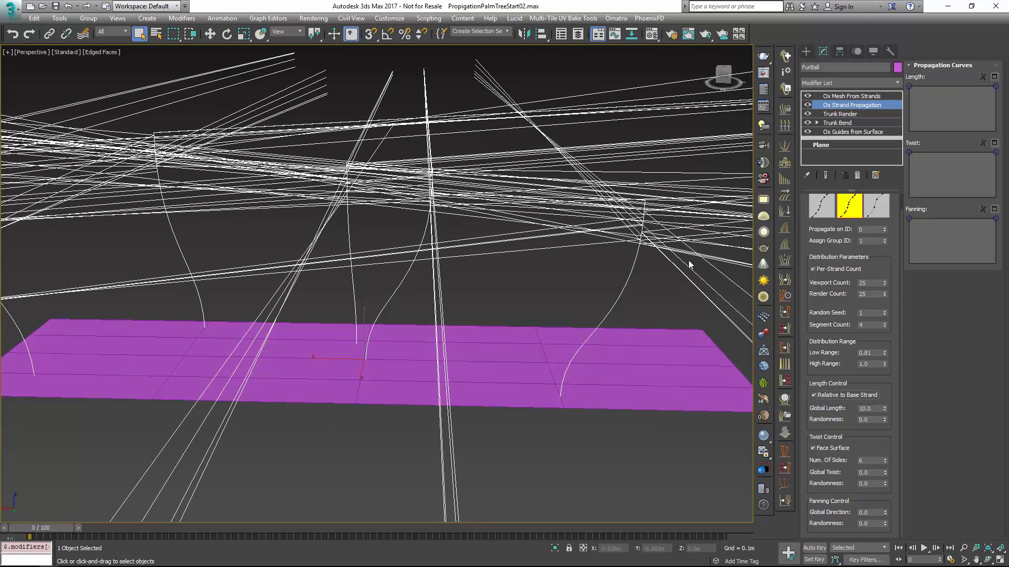
{"action": "double_click", "coordinate": [866, 408]}
{"action": "type", "text": "1"}
{"action": "key", "text": "Tab"}
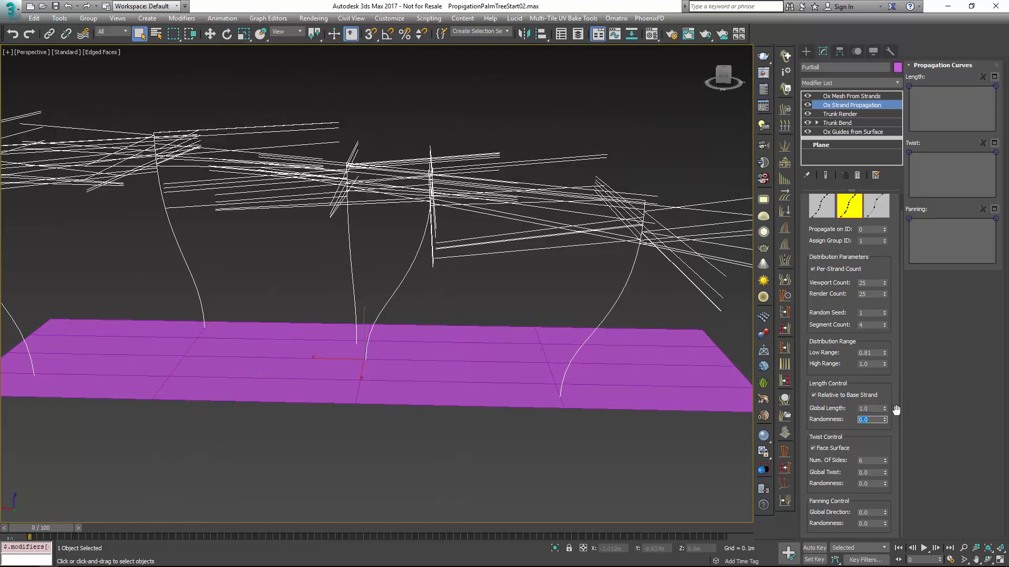
{"action": "left_click_drag", "start_coordinate": [884, 409], "coordinate": [884, 424]}
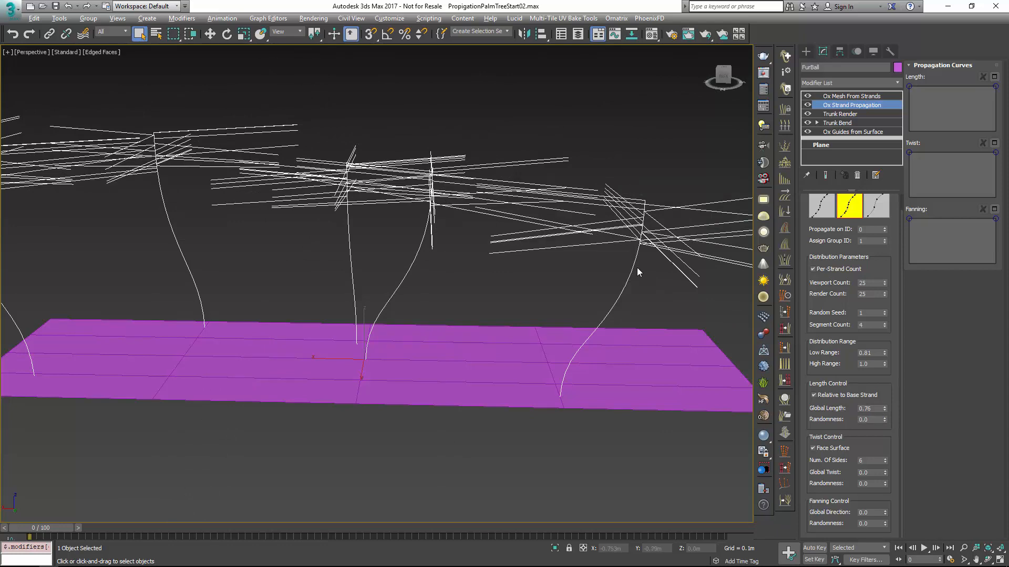
Lower the high distribution range to 0.96 and set the fanning global direction to -0.21 to angle the branches upward
{"action": "mouse_move", "coordinate": [637, 267]}
{"action": "middle_mouse_down", "text": "alt"}
{"action": "mouse_move", "coordinate": [683, 256]}
{"action": "mouse_move", "coordinate": [646, 275]}
{"action": "mouse_move", "coordinate": [654, 266]}
{"action": "middle_mouse_up", "text": "alt"}
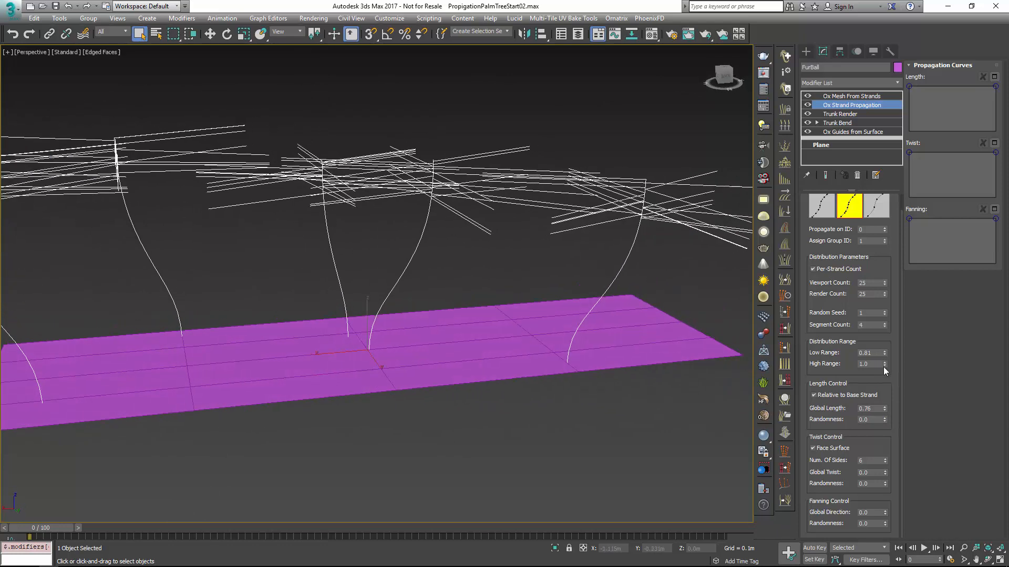
{"action": "left_click_drag", "start_coordinate": [884, 367], "coordinate": [886, 369]}
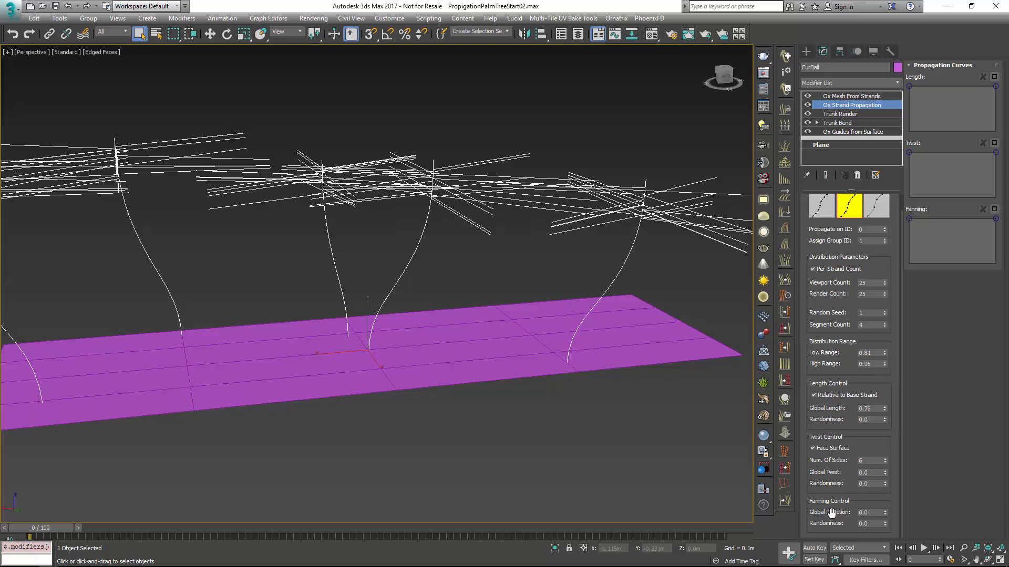
{"action": "mouse_move", "coordinate": [884, 512]}
{"action": "left_mouse_down"}
{"action": "mouse_move", "coordinate": [885, 498]}
{"action": "mouse_move", "coordinate": [879, 524]}
{"action": "left_mouse_up"}
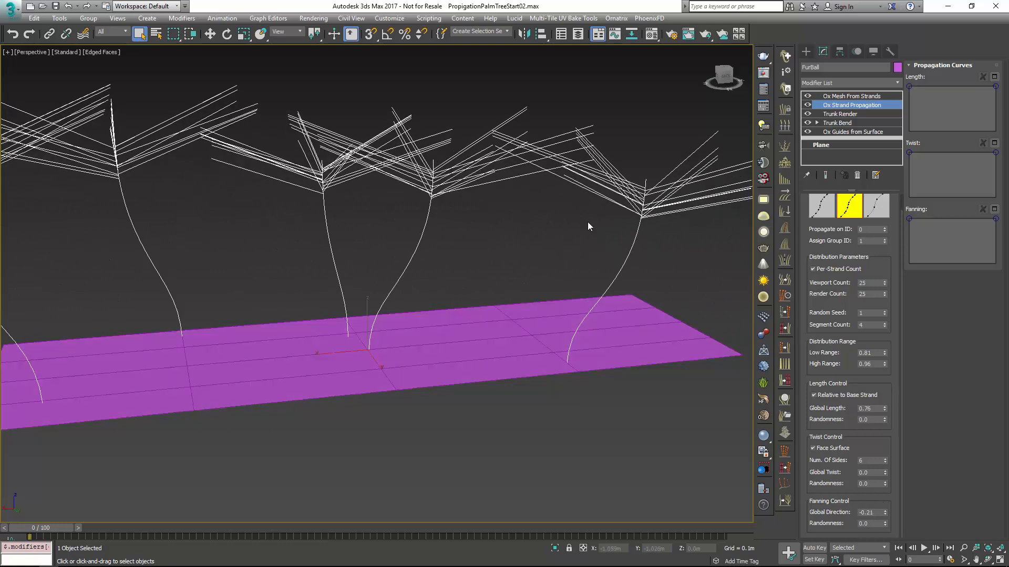
Set the branches' length randomness to 0.15 and their twist randomness to 0.22
{"action": "middle_click_drag", "start_coordinate": [620, 231], "coordinate": [599, 272], "text": "alt"}
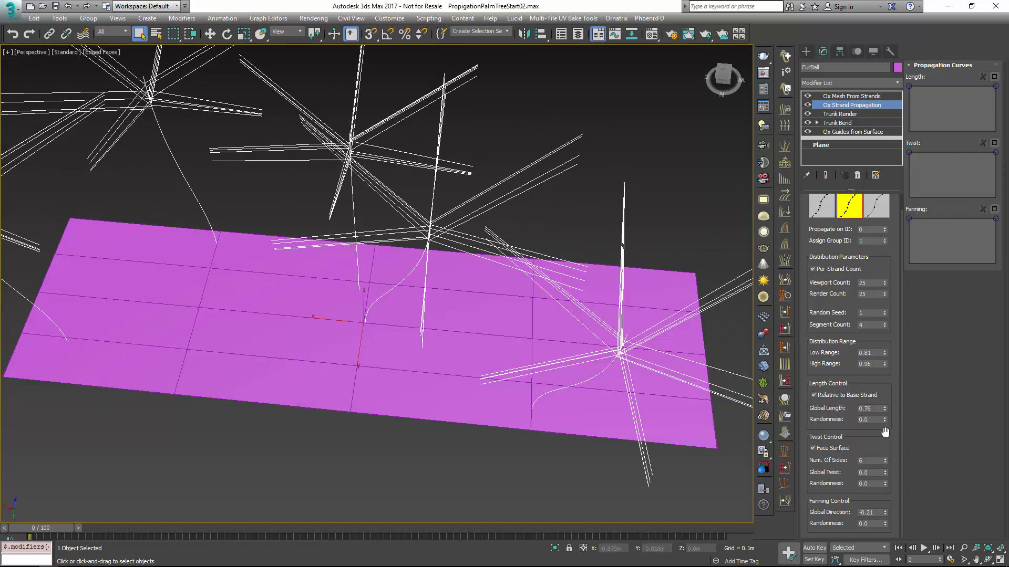
{"action": "left_click_drag", "start_coordinate": [885, 420], "coordinate": [885, 409]}
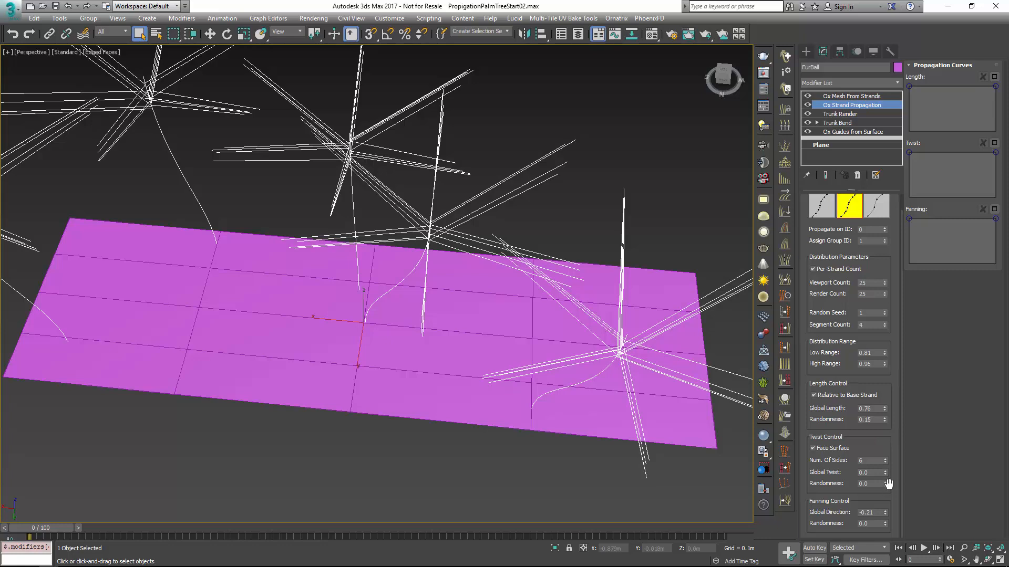
{"action": "mouse_move", "coordinate": [884, 474]}
{"action": "left_mouse_down"}
{"action": "mouse_move", "coordinate": [886, 460]}
{"action": "mouse_move", "coordinate": [886, 483]}
{"action": "mouse_move", "coordinate": [891, 472]}
{"action": "left_mouse_up"}
Rename the Ox Strand Propagation modifier as Branch Prop
{"action": "mouse_move", "coordinate": [586, 270]}
{"action": "middle_mouse_down", "text": "alt"}
{"action": "mouse_move", "coordinate": [604, 243]}
{"action": "mouse_move", "coordinate": [585, 250]}
{"action": "mouse_move", "coordinate": [578, 270]}
{"action": "middle_mouse_up", "text": "alt"}
{"action": "right_click", "coordinate": [836, 105]}
{"action": "left_click", "coordinate": [853, 115]}
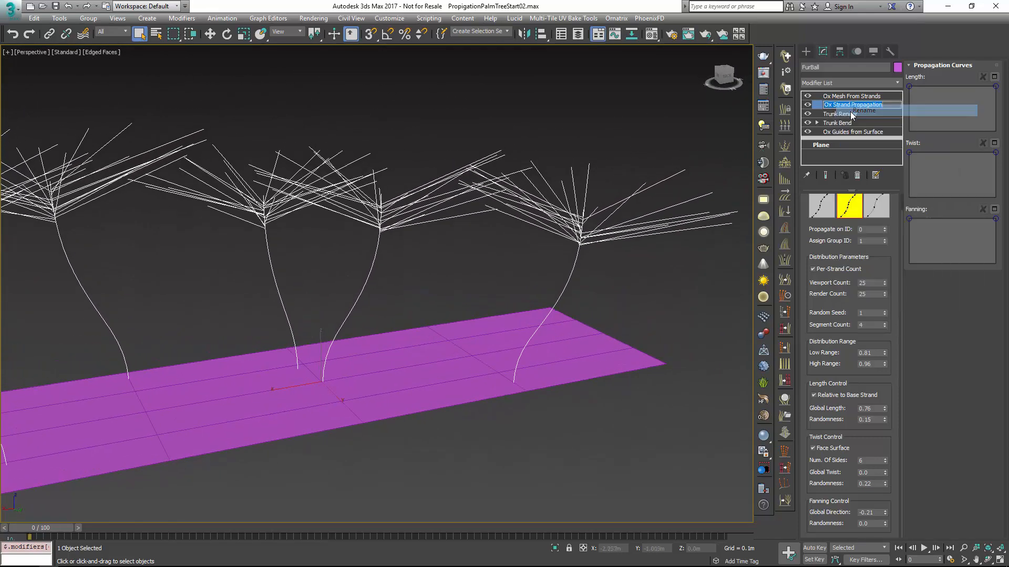
{"action": "type", "text": "Branch Prop"}
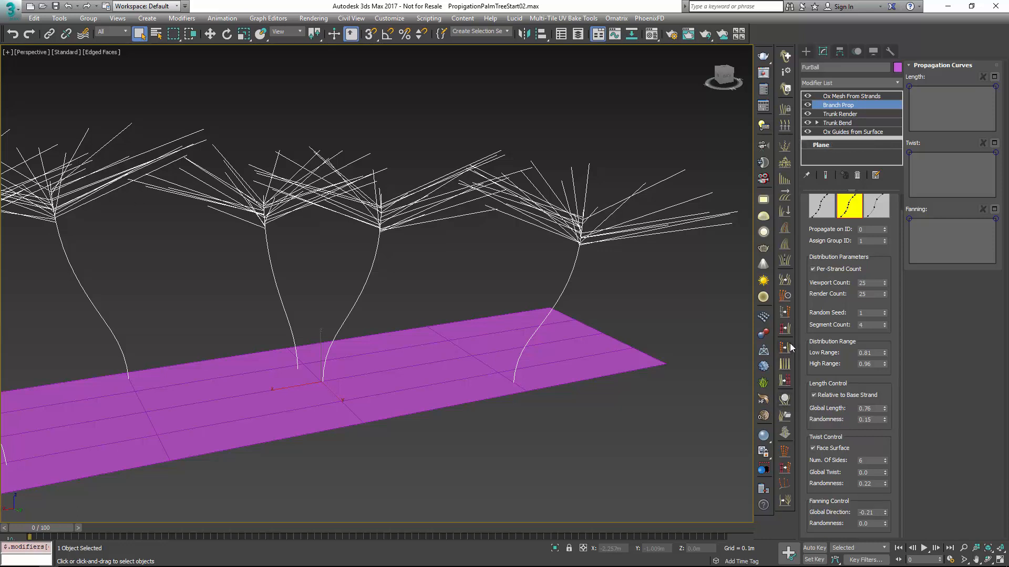
Add an Ox Render Settings modifier above Branch Prop and rename it as Branch Render
{"action": "left_click", "coordinate": [789, 364]}
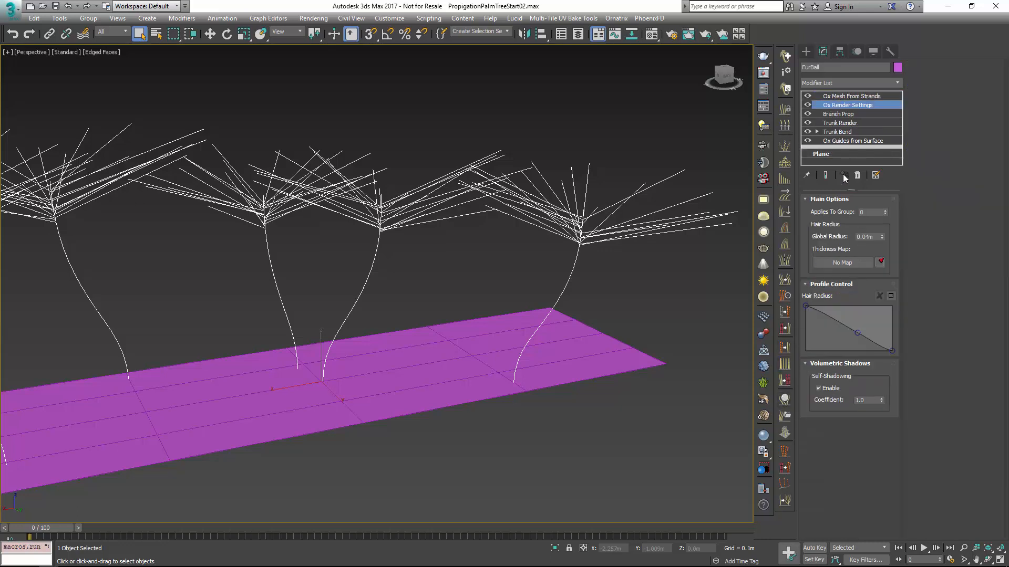
{"action": "right_click", "coordinate": [852, 107]}
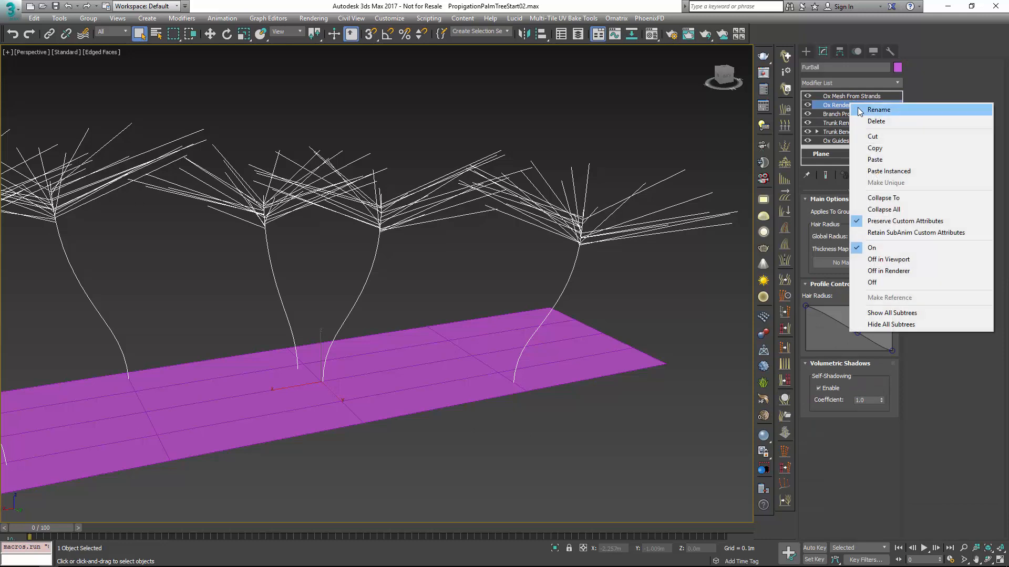
{"action": "left_click", "coordinate": [876, 110]}
{"action": "type", "text": "Branch Render"}
{"action": "key", "text": "Return"}
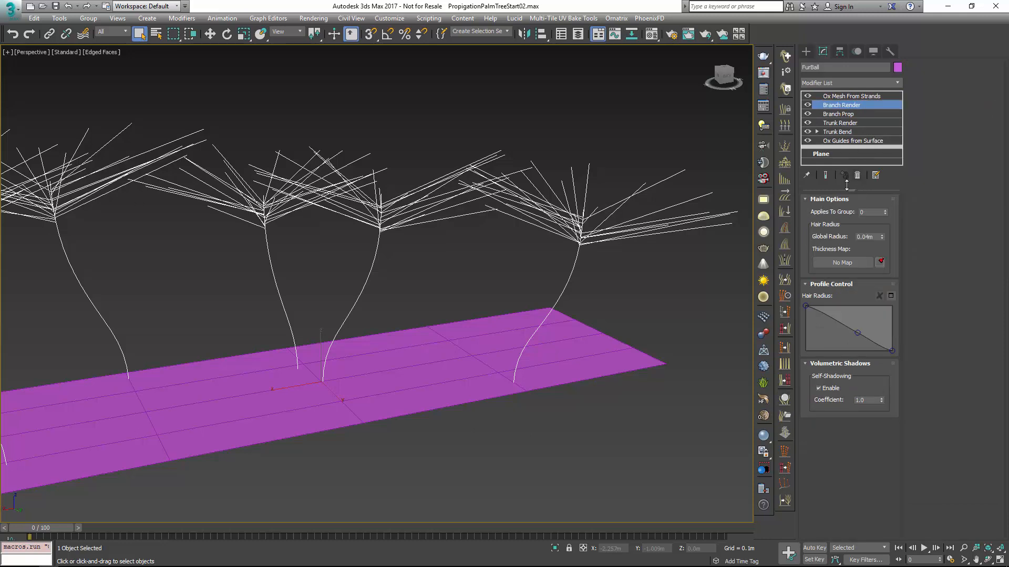
Show the end result, then apply Branch Render to group 1 and reduce its global radius to 0.004 m
{"action": "left_click", "coordinate": [839, 114]}
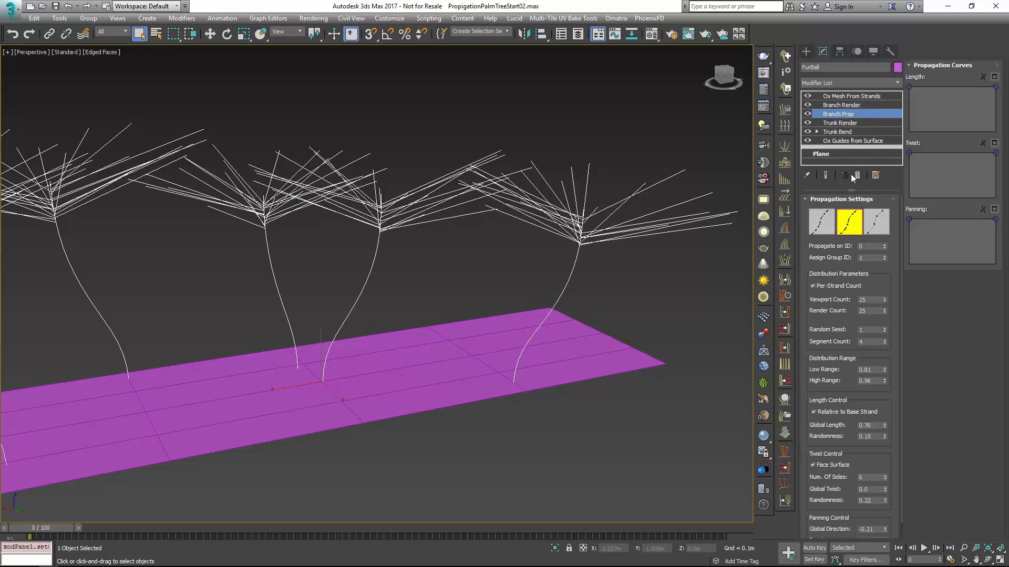
{"action": "left_click", "coordinate": [837, 106]}
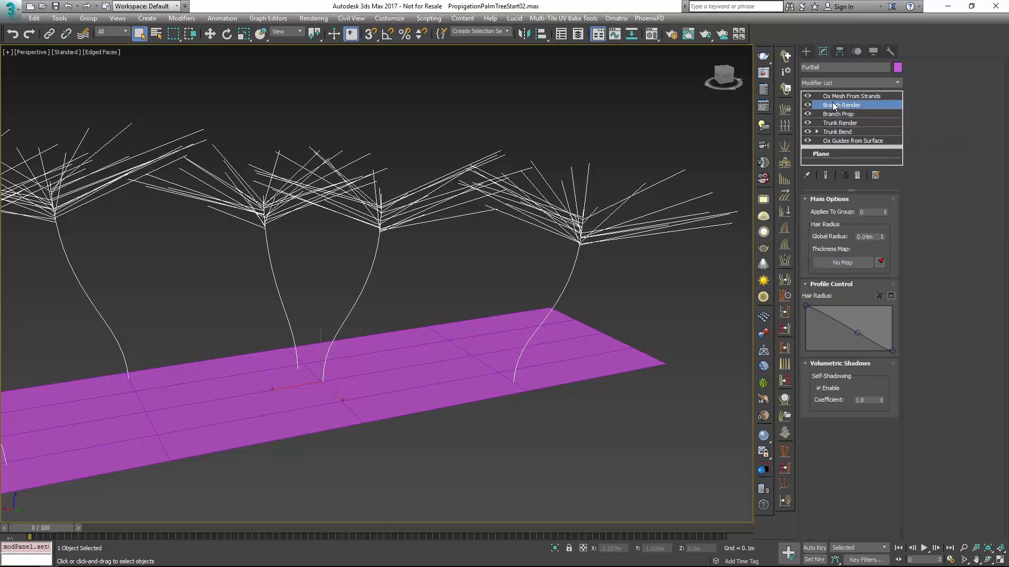
{"action": "left_click", "coordinate": [825, 175]}
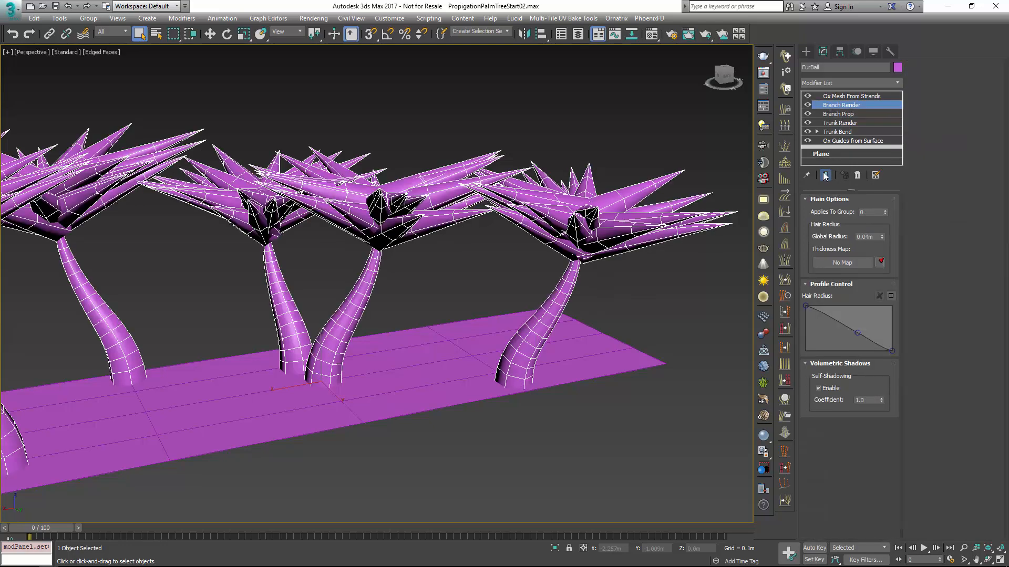
{"action": "left_click", "coordinate": [866, 212]}
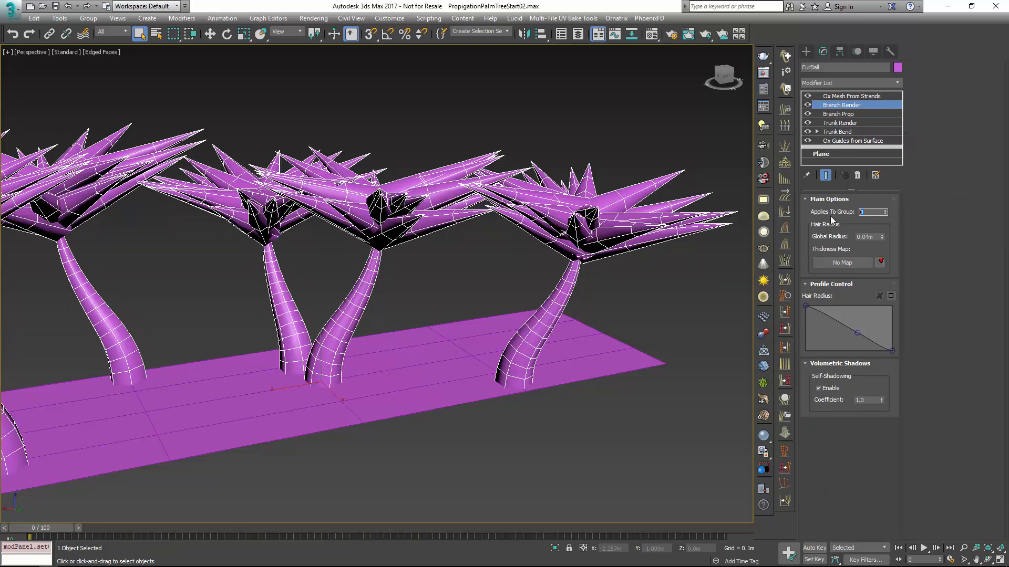
{"action": "left_click", "coordinate": [885, 210]}
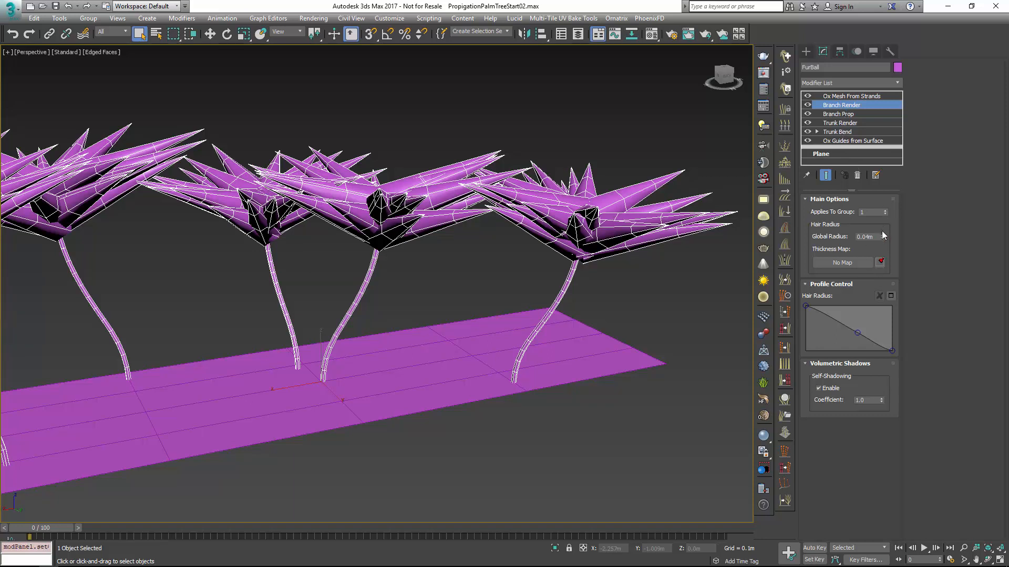
{"action": "left_click_drag", "start_coordinate": [882, 237], "coordinate": [897, 282]}
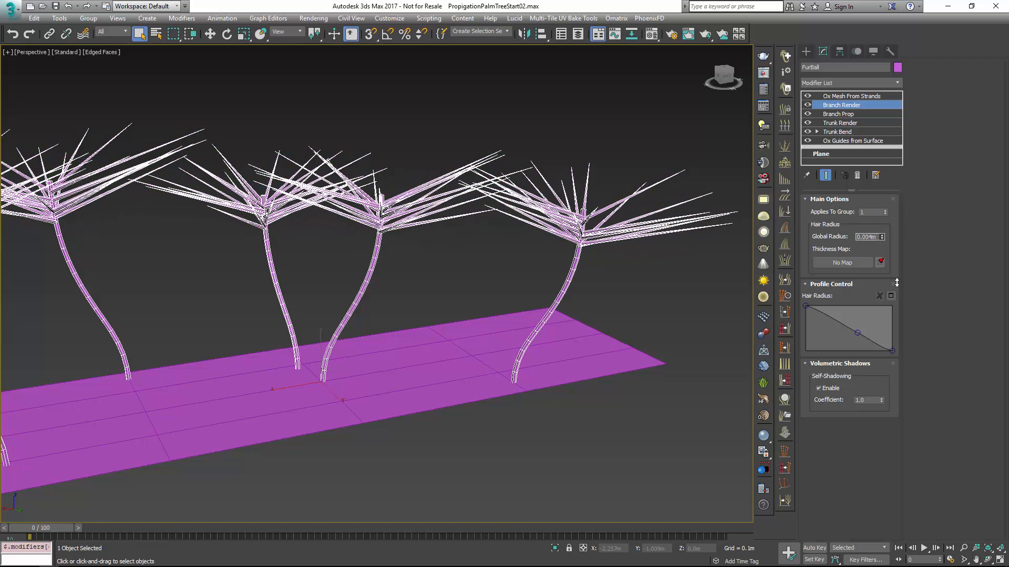
Increase the Trunk Render modifier's global radius to 0.04 m
{"action": "left_click", "coordinate": [841, 140]}
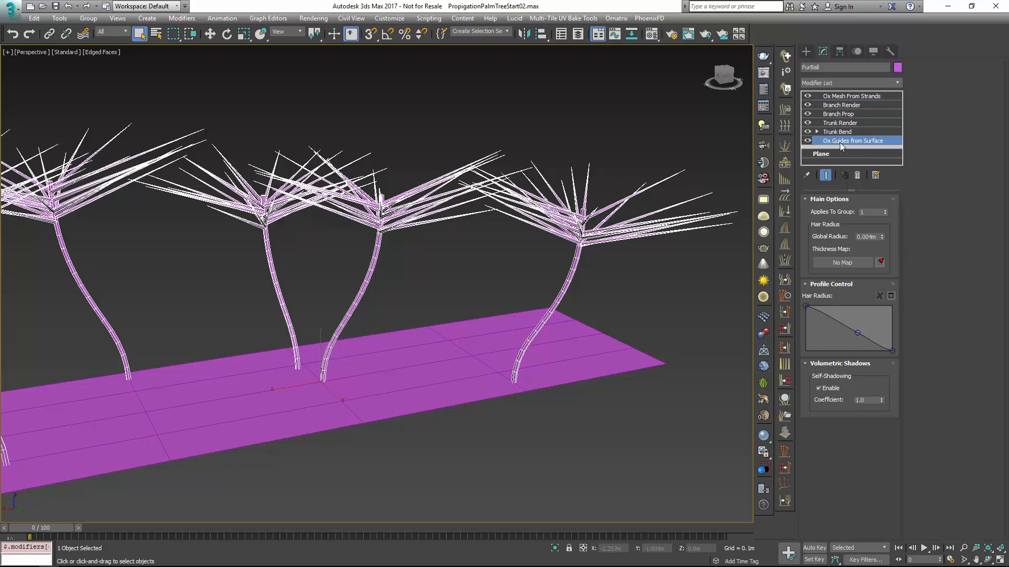
{"action": "left_click", "coordinate": [837, 132]}
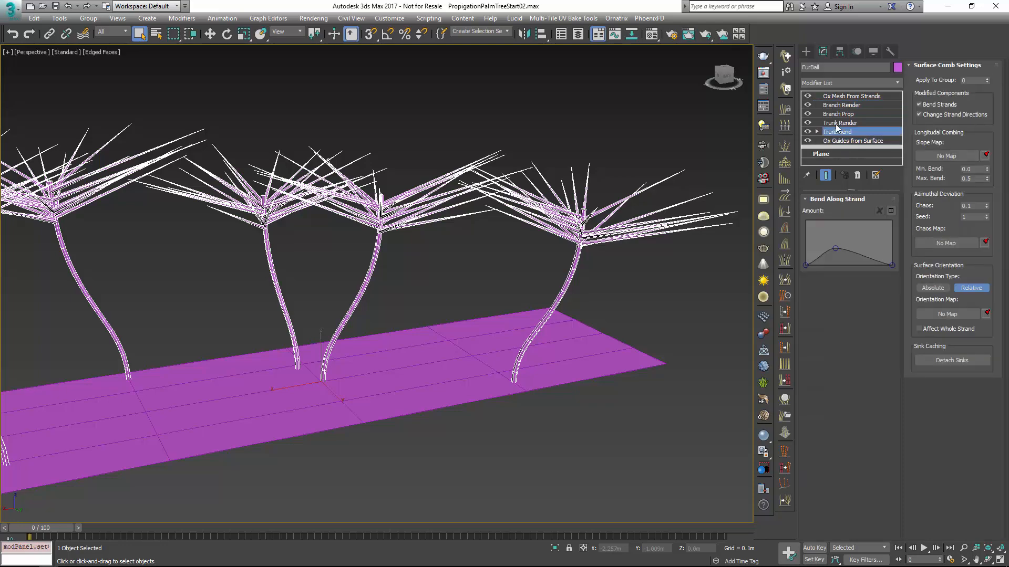
{"action": "left_click", "coordinate": [835, 124]}
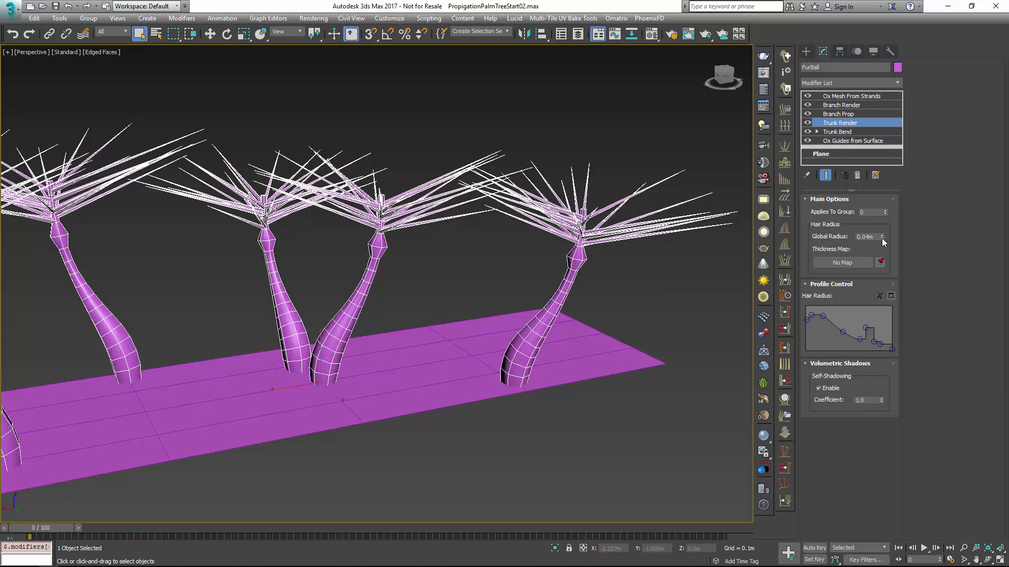
Add a point near the root of Branch Render's hair radius profile curve and lower the root point slightly to narrow the branch bases
{"action": "left_click", "coordinate": [847, 106]}
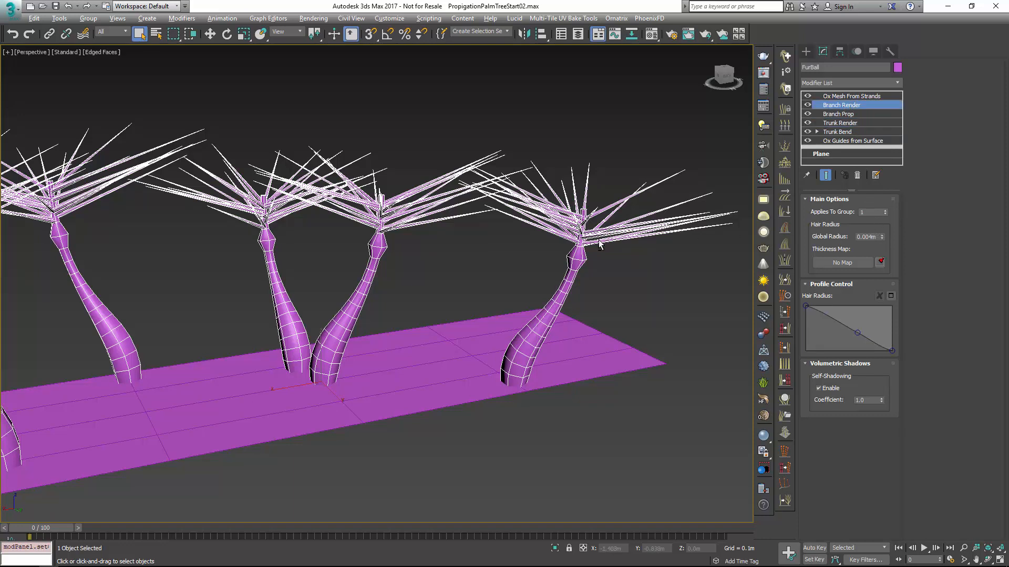
{"action": "middle_click_drag", "start_coordinate": [600, 244], "coordinate": [603, 279], "text": "alt"}
{"action": "scroll", "coordinate": [603, 279], "scroll_direction": "up", "scroll_amount": 5}
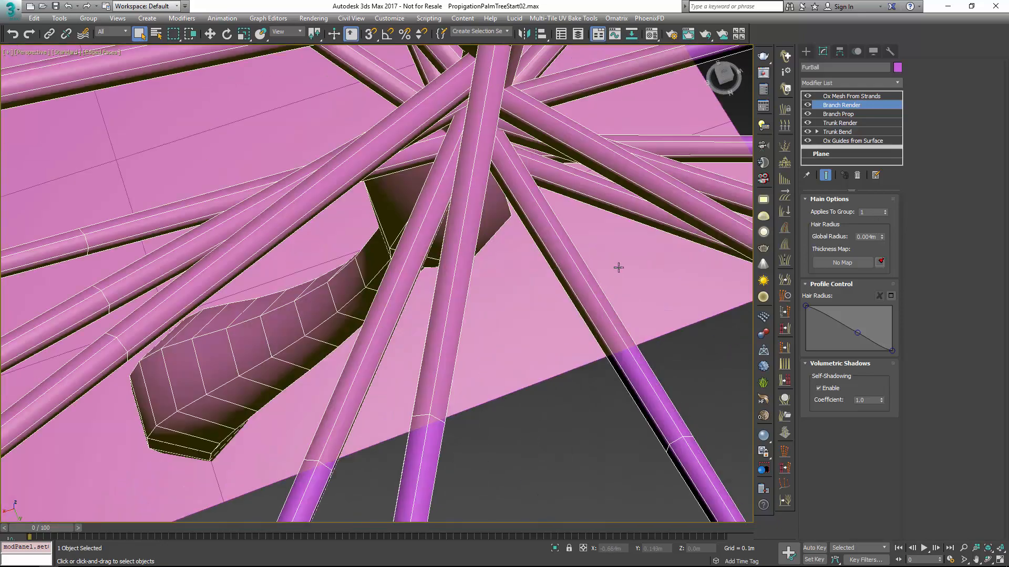
{"action": "scroll", "coordinate": [618, 266], "scroll_direction": "down", "scroll_amount": 2}
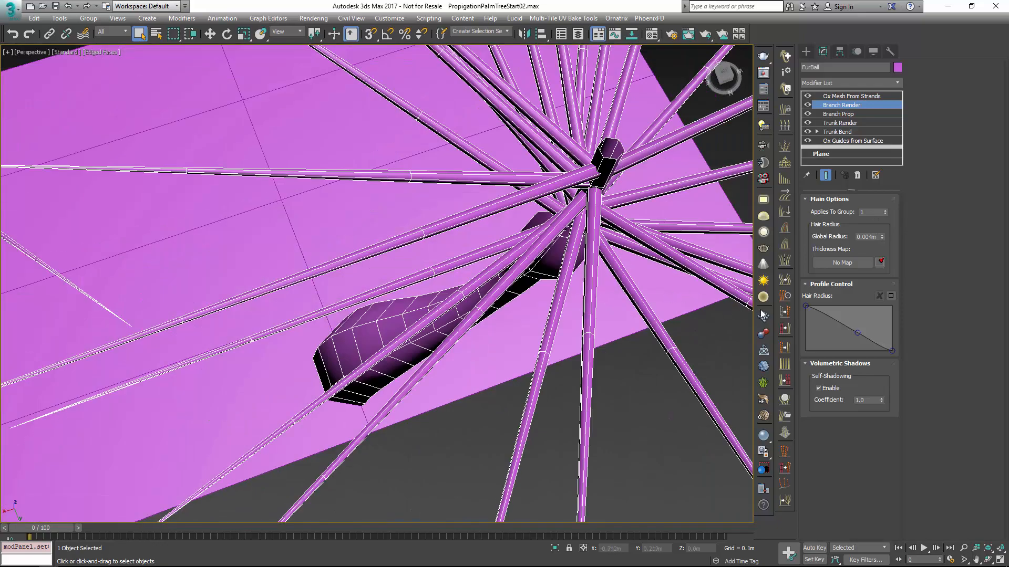
{"action": "left_click", "coordinate": [817, 310]}
{"action": "left_click_drag", "start_coordinate": [804, 307], "coordinate": [805, 315]}
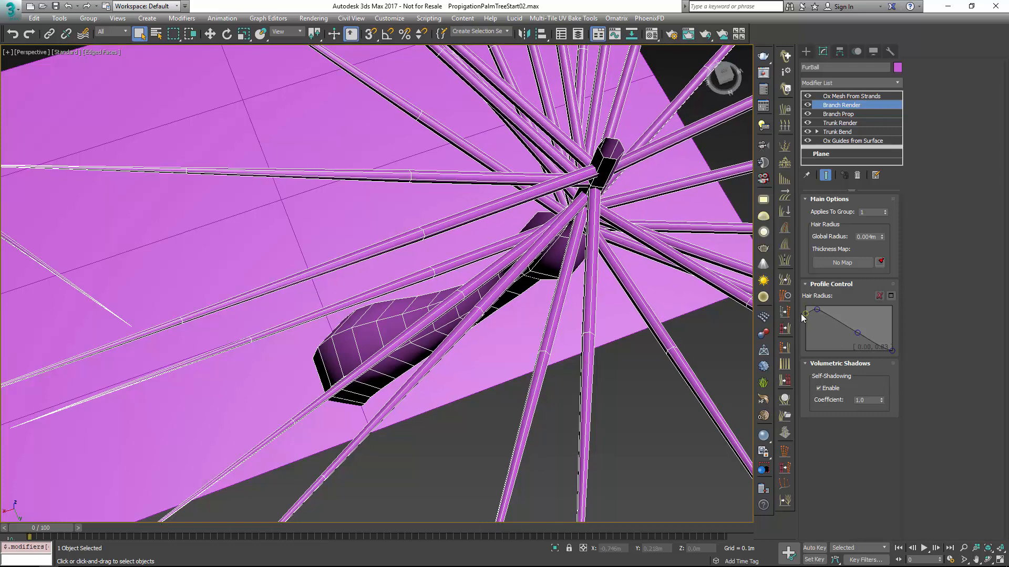
Increase the Branch Prop modifier's segment count to 10
{"action": "left_click", "coordinate": [842, 116]}
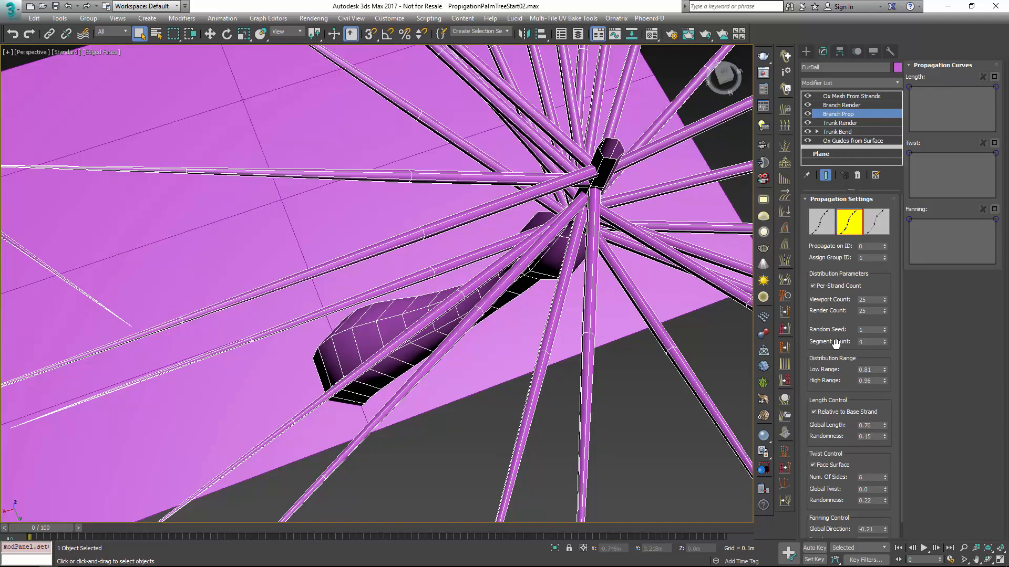
{"action": "scroll", "coordinate": [835, 359], "scroll_direction": "down", "scroll_amount": 1}
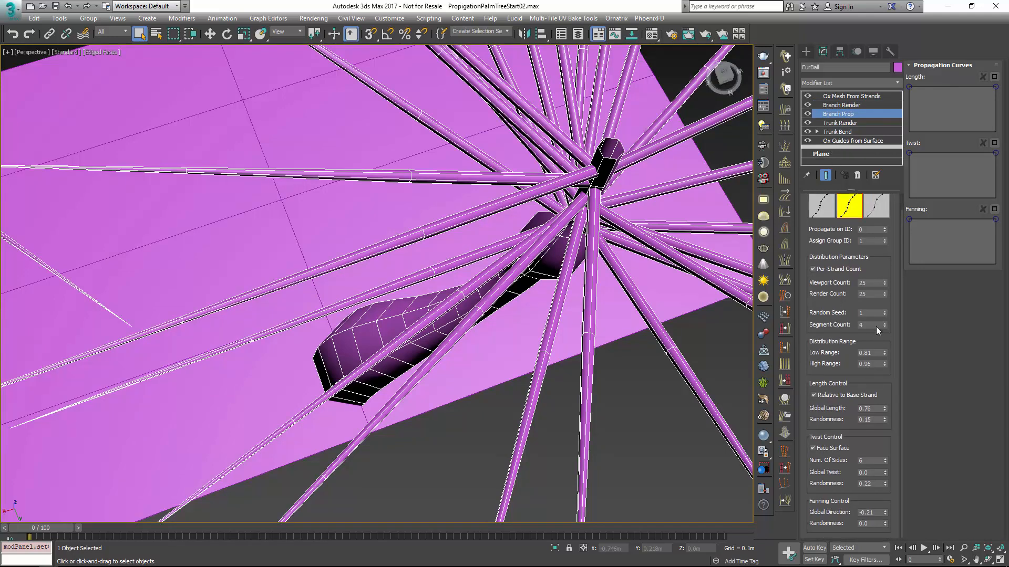
{"action": "left_click_drag", "start_coordinate": [885, 323], "coordinate": [885, 323]}
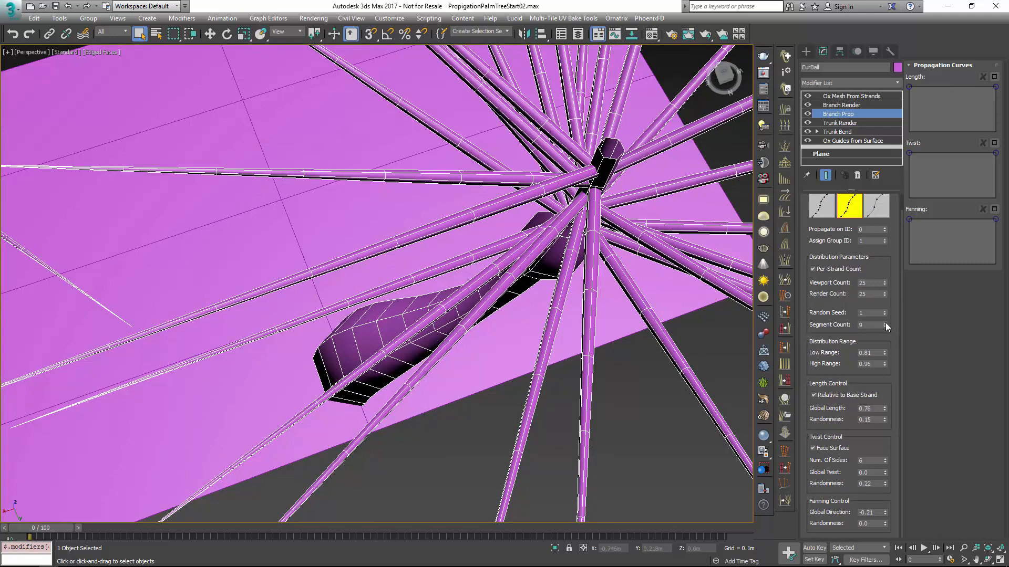
{"action": "left_click", "coordinate": [885, 324]}
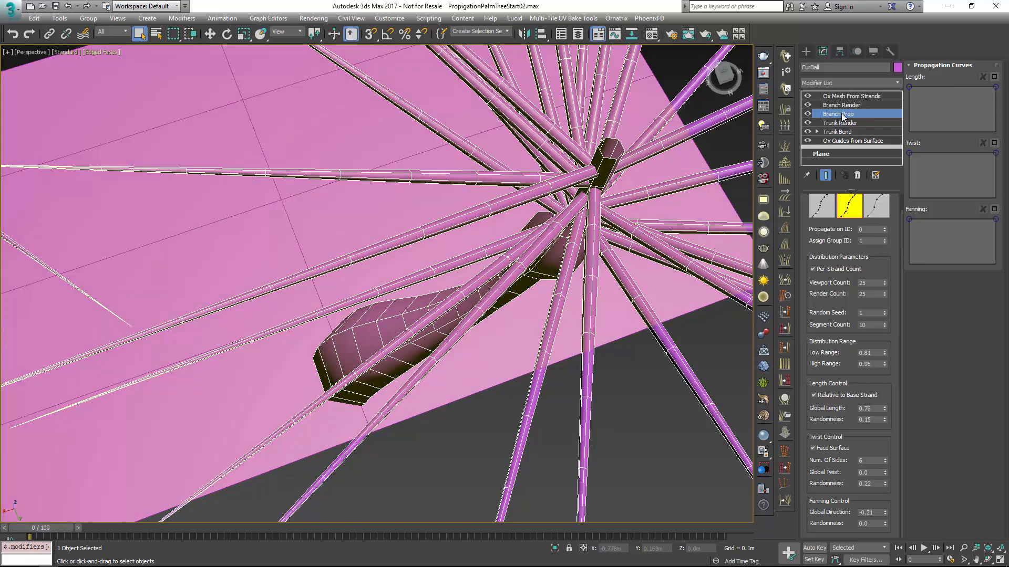
Raise the middle point of Branch Render's hair radius profile curve so the branches stay thicker toward their tips
{"action": "left_click", "coordinate": [841, 106]}
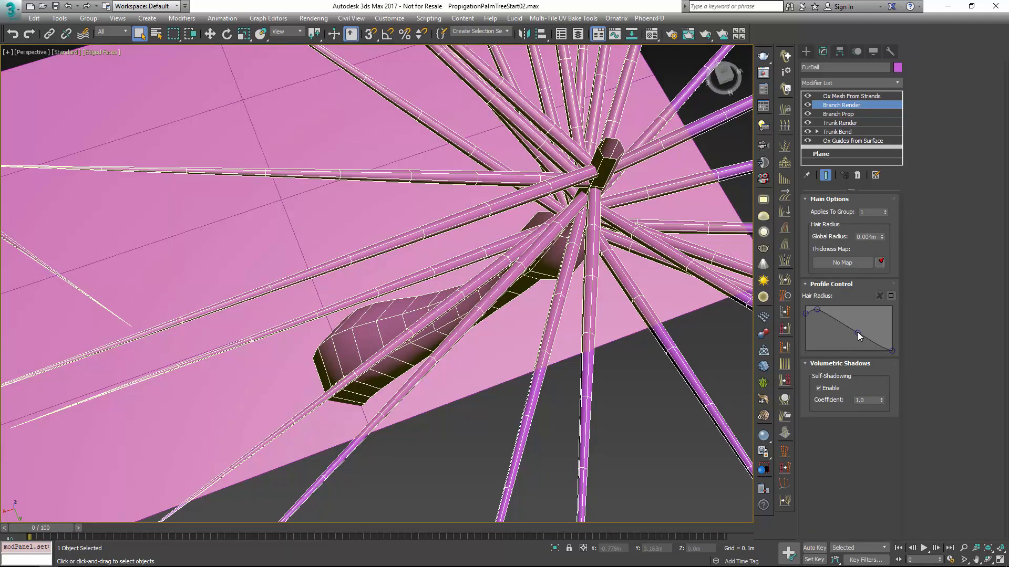
{"action": "left_click_drag", "start_coordinate": [857, 333], "coordinate": [856, 325]}
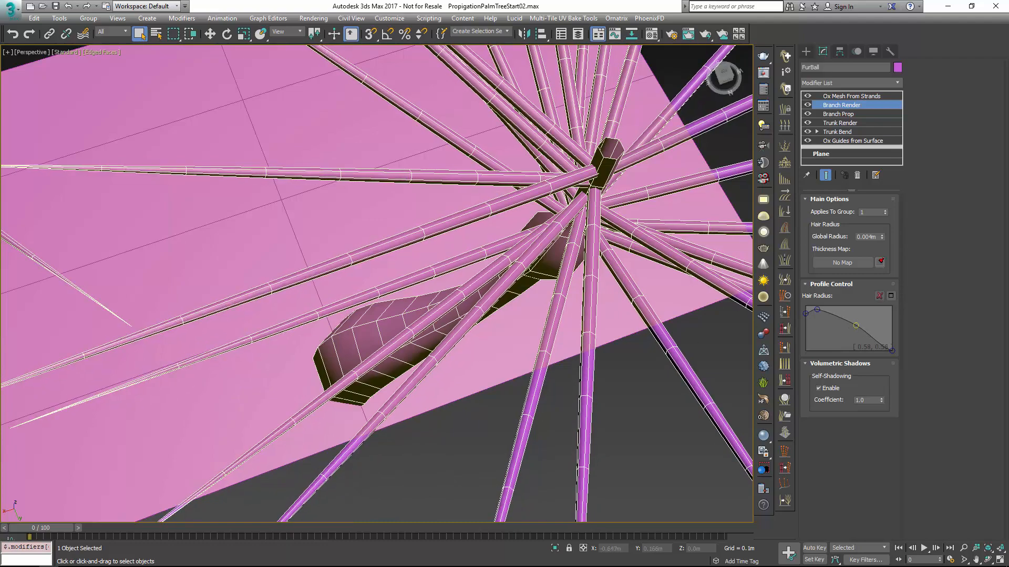
{"action": "scroll", "coordinate": [636, 285], "scroll_direction": "down", "scroll_amount": 5}
{"action": "middle_click_drag", "start_coordinate": [635, 284], "coordinate": [703, 240], "text": "alt"}
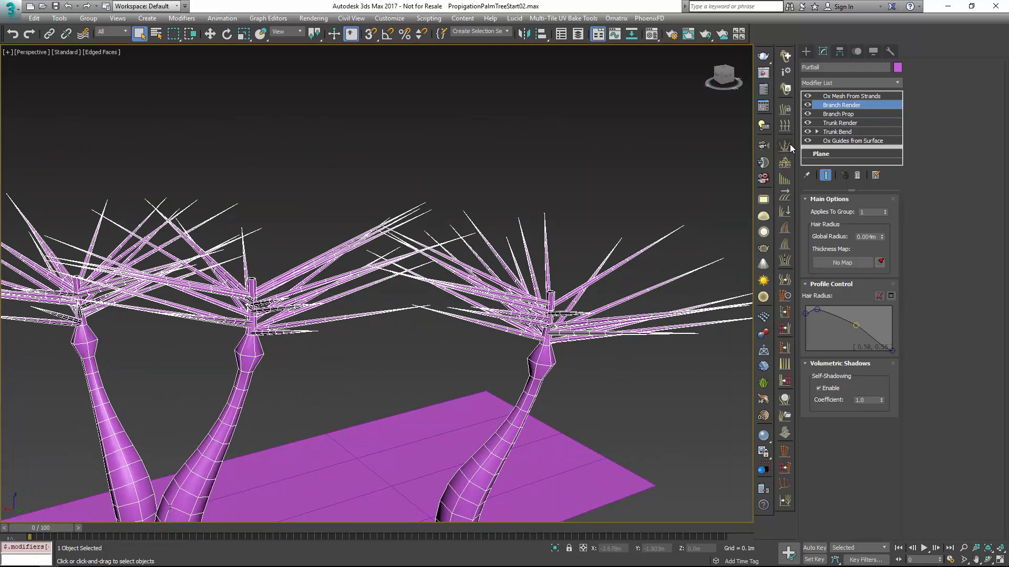
Add an Ox Strand Gravity modifier above Branch Render and apply it to group 1
{"action": "left_click", "coordinate": [785, 212]}
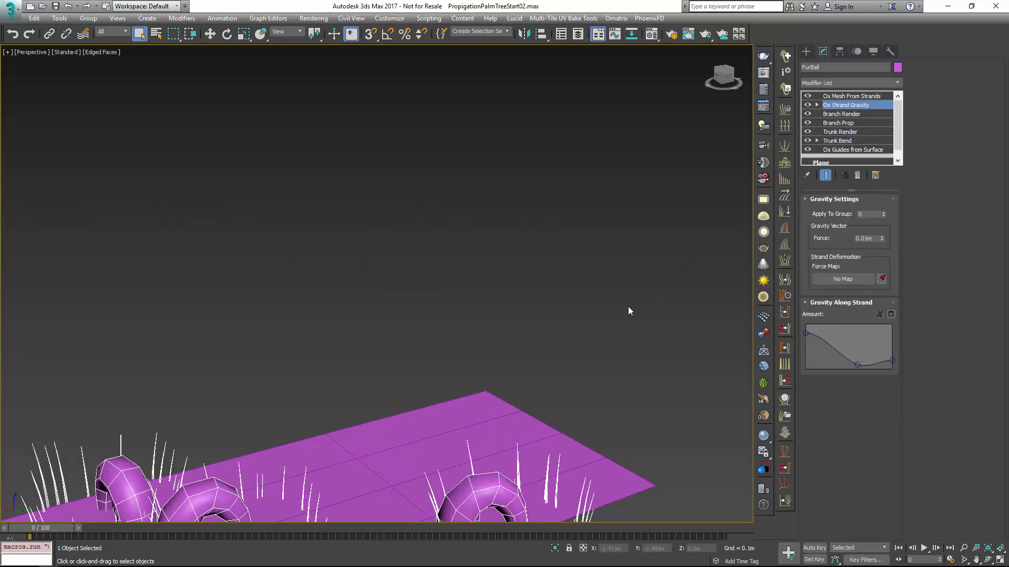
{"action": "middle_click_drag", "start_coordinate": [628, 307], "coordinate": [613, 202]}
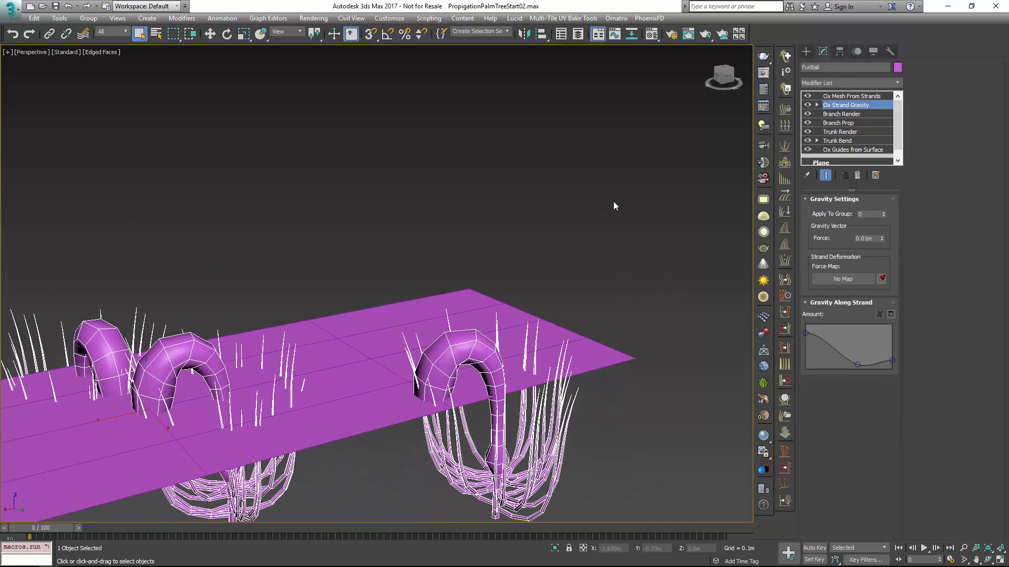
{"action": "left_click", "coordinate": [883, 212]}
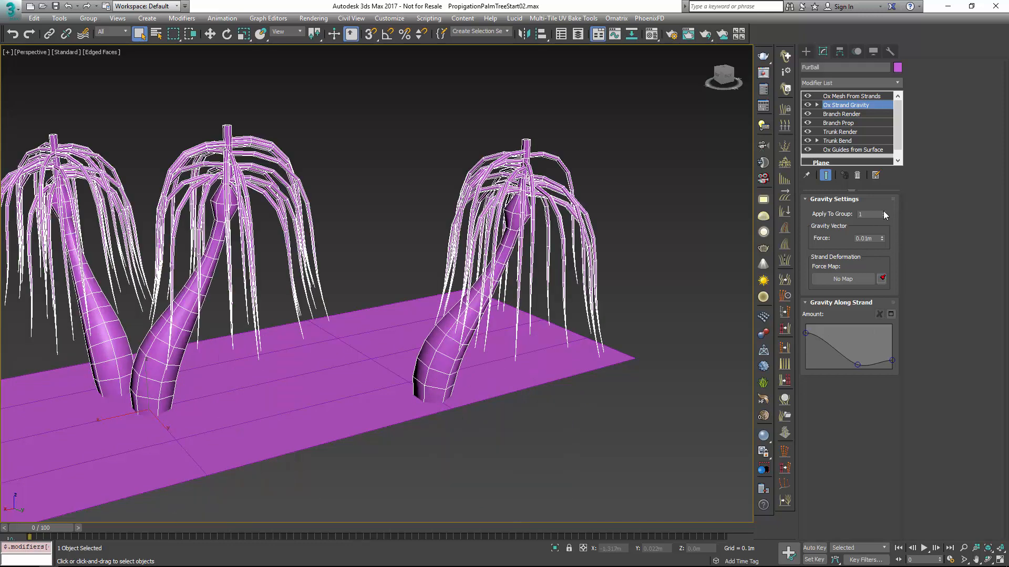
Reduce the gravity force to 0.001 m and reshape the gravity-along-strand curve with a raised middle point and a lowered tip point
{"action": "mouse_move", "coordinate": [883, 242]}
{"action": "left_mouse_down"}
{"action": "mouse_move", "coordinate": [882, 300]}
{"action": "mouse_move", "coordinate": [884, 287]}
{"action": "left_mouse_up"}
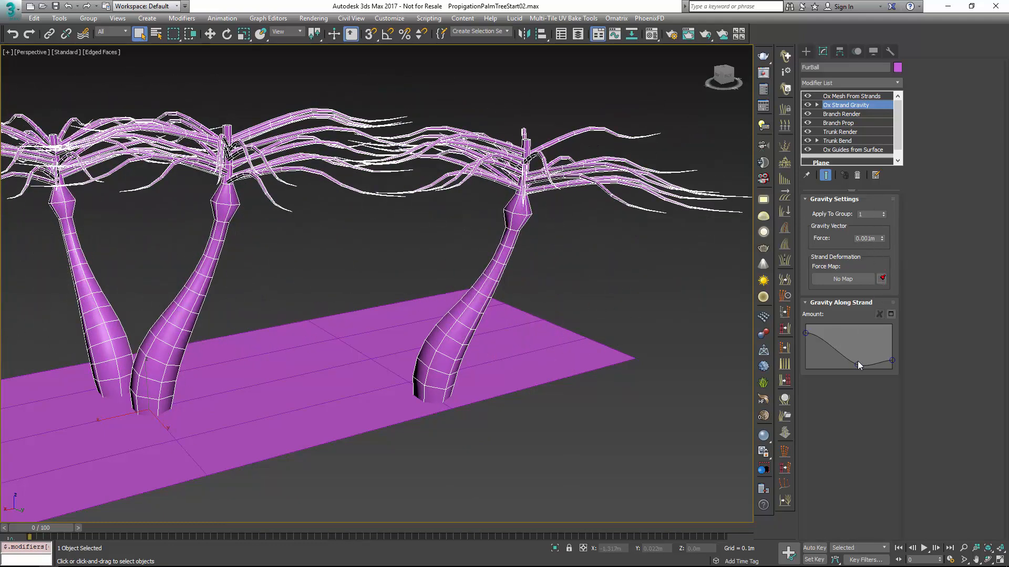
{"action": "mouse_move", "coordinate": [860, 366]}
{"action": "left_mouse_down"}
{"action": "mouse_move", "coordinate": [860, 351]}
{"action": "mouse_move", "coordinate": [894, 371]}
{"action": "mouse_move", "coordinate": [852, 355]}
{"action": "left_mouse_up"}
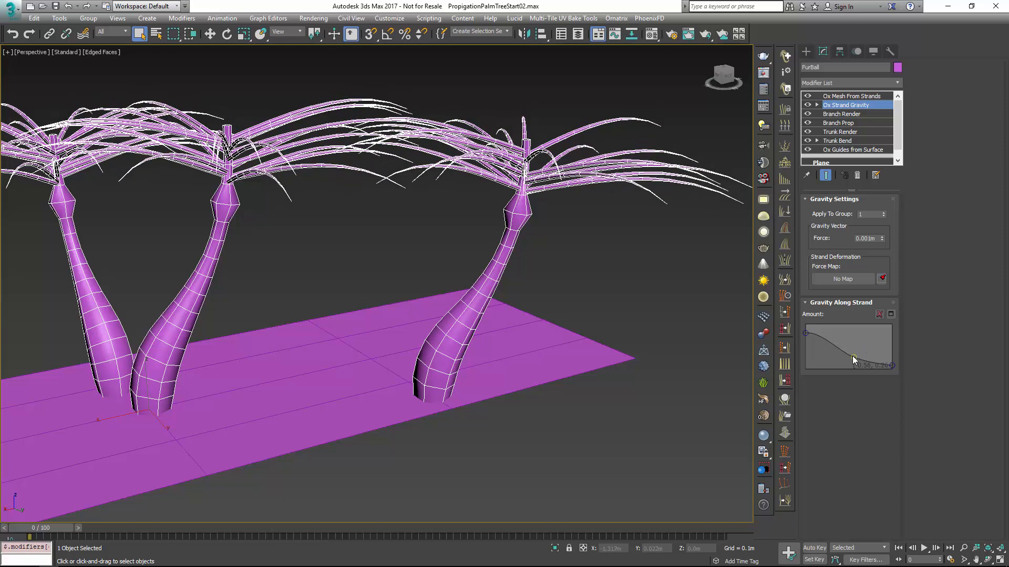
{"action": "middle_click_drag", "start_coordinate": [649, 285], "coordinate": [644, 320], "text": "alt"}
{"action": "scroll", "coordinate": [490, 322], "scroll_direction": "down", "scroll_amount": 5}
{"action": "scroll", "coordinate": [620, 311], "scroll_direction": "down", "scroll_amount": 3}
{"action": "scroll", "coordinate": [612, 314], "scroll_direction": "up", "scroll_amount": 1}
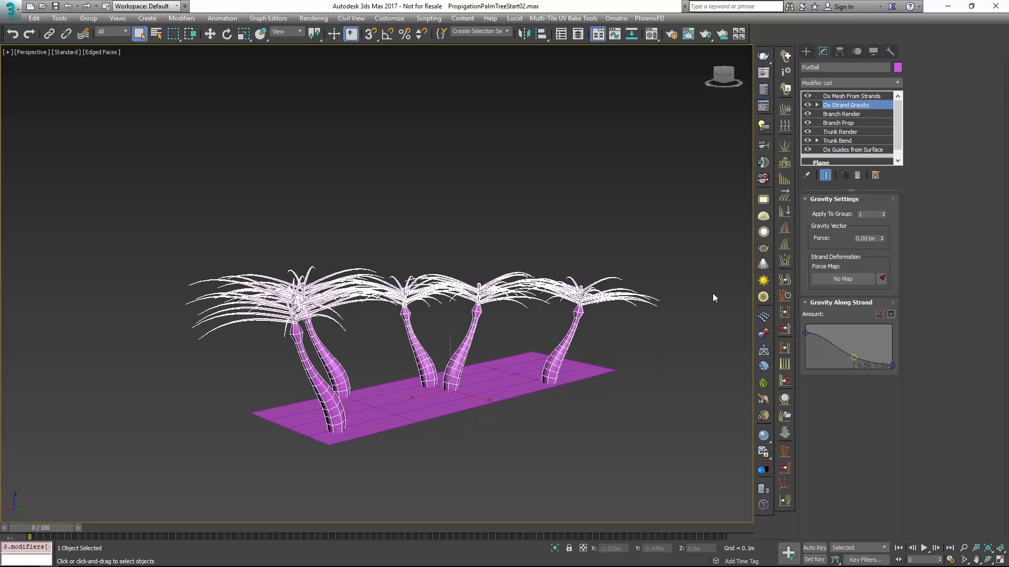
Rename the Ox Strand Gravity modifier as Branch Bend
{"action": "right_click", "coordinate": [848, 105]}
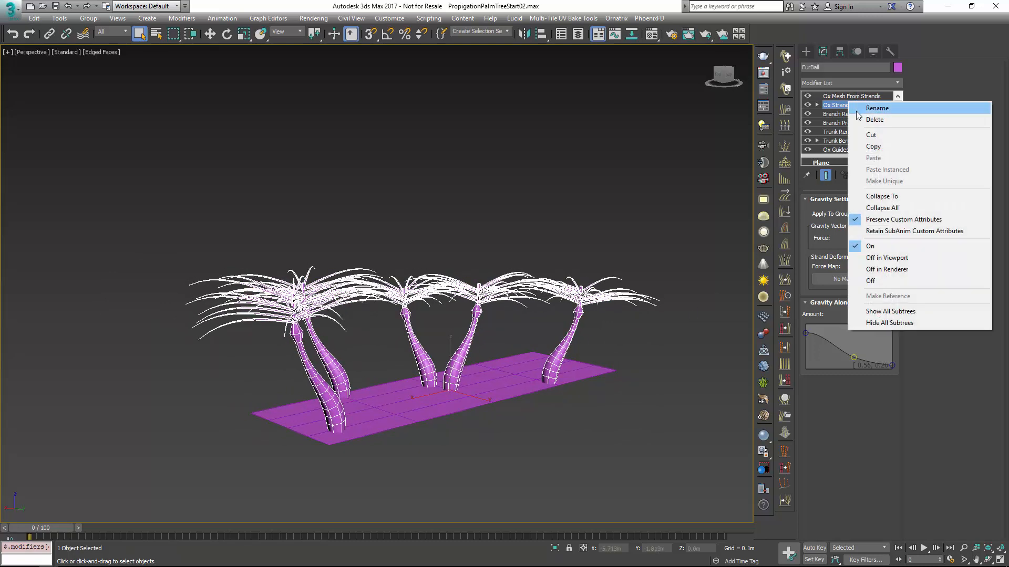
{"action": "left_click", "coordinate": [856, 110]}
{"action": "type", "text": "Branch Ben"}
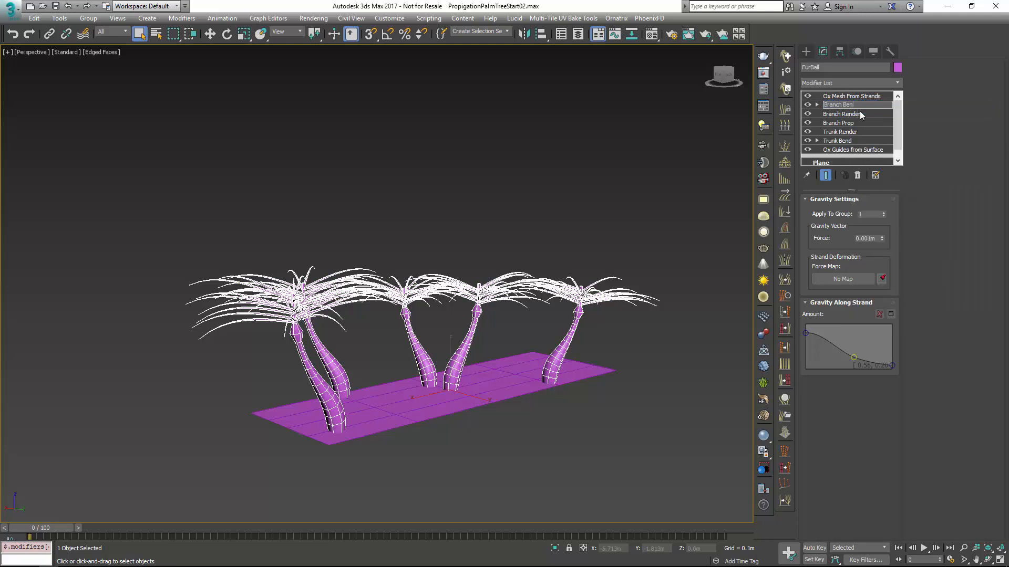
{"action": "type", "text": "d"}
Deselect the palm trees, turn off Edged Faces in the perspective viewport, and inspect the shaded trees
{"action": "left_click", "coordinate": [97, 61]}
{"action": "left_click", "coordinate": [100, 52]}
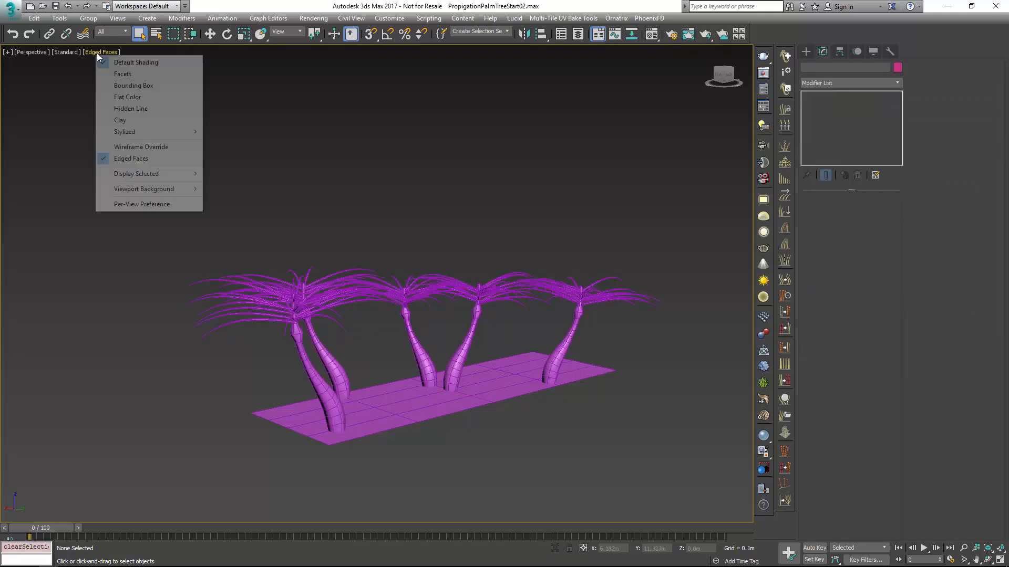
{"action": "left_click", "coordinate": [133, 158]}
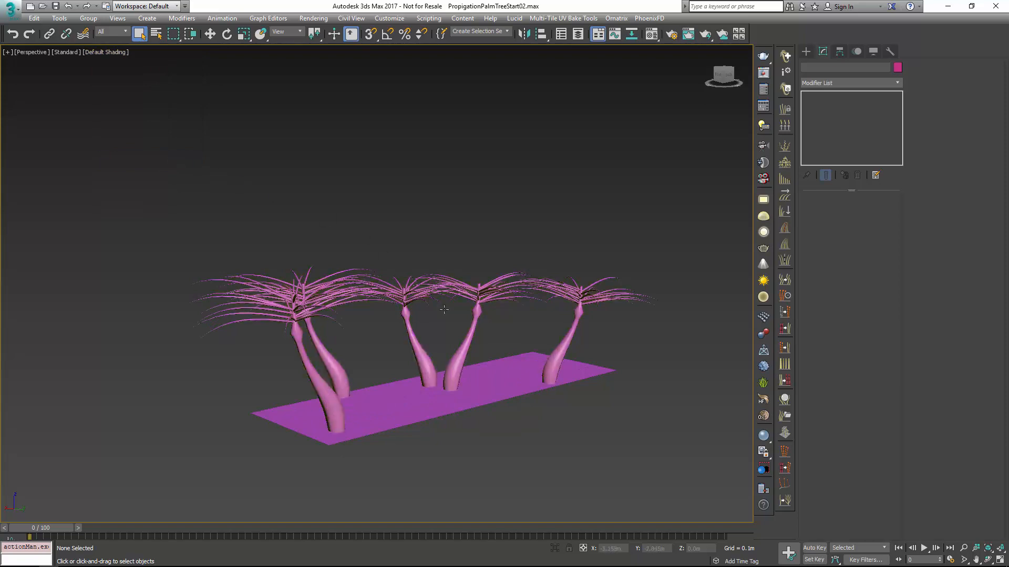
{"action": "scroll", "coordinate": [468, 336], "scroll_direction": "up", "scroll_amount": 5}
{"action": "scroll", "coordinate": [469, 333], "scroll_direction": "down", "scroll_amount": 3}
{"action": "scroll", "coordinate": [484, 322], "scroll_direction": "up", "scroll_amount": 2}
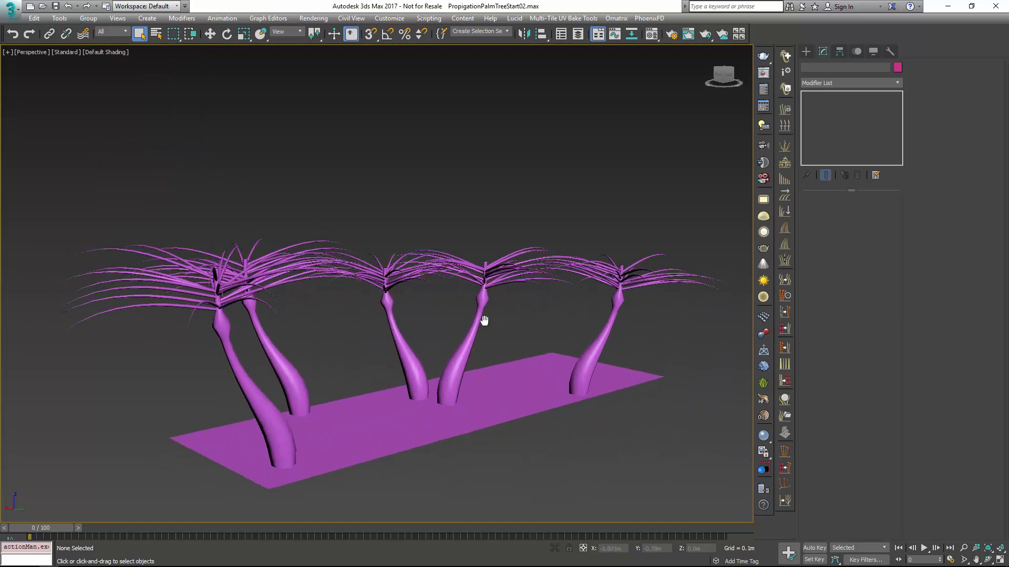